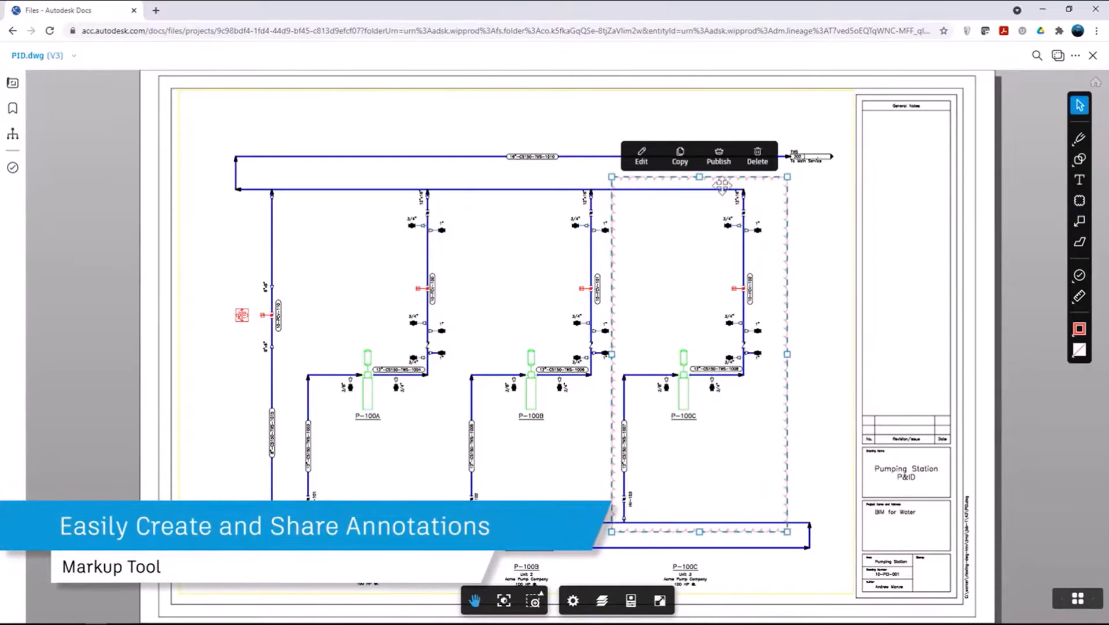
# Step: Publish the revision cloud around pump P-100C and place a wide text markup inside its lower part, clear of the vertical line
pyautogui.click(719, 162)
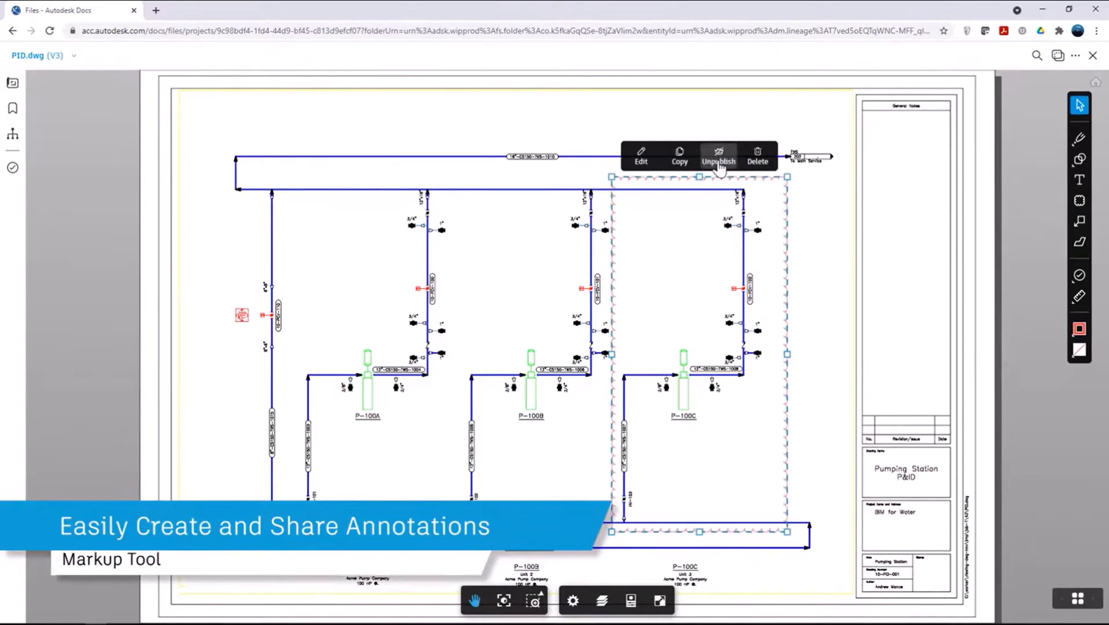
pyautogui.click(1079, 180)
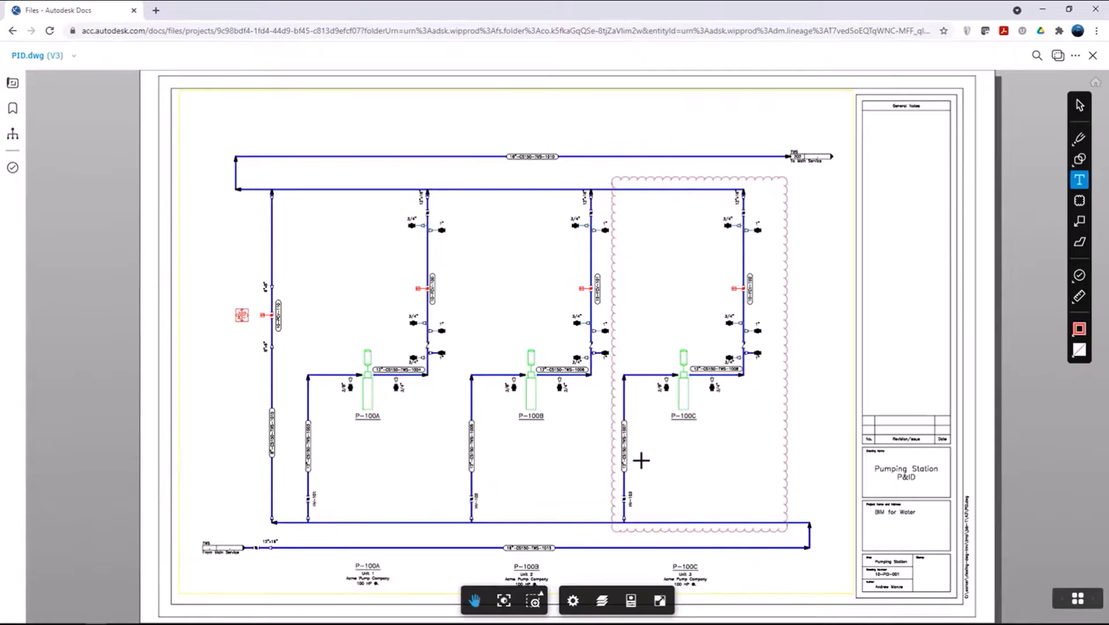
pyautogui.click(641, 460)
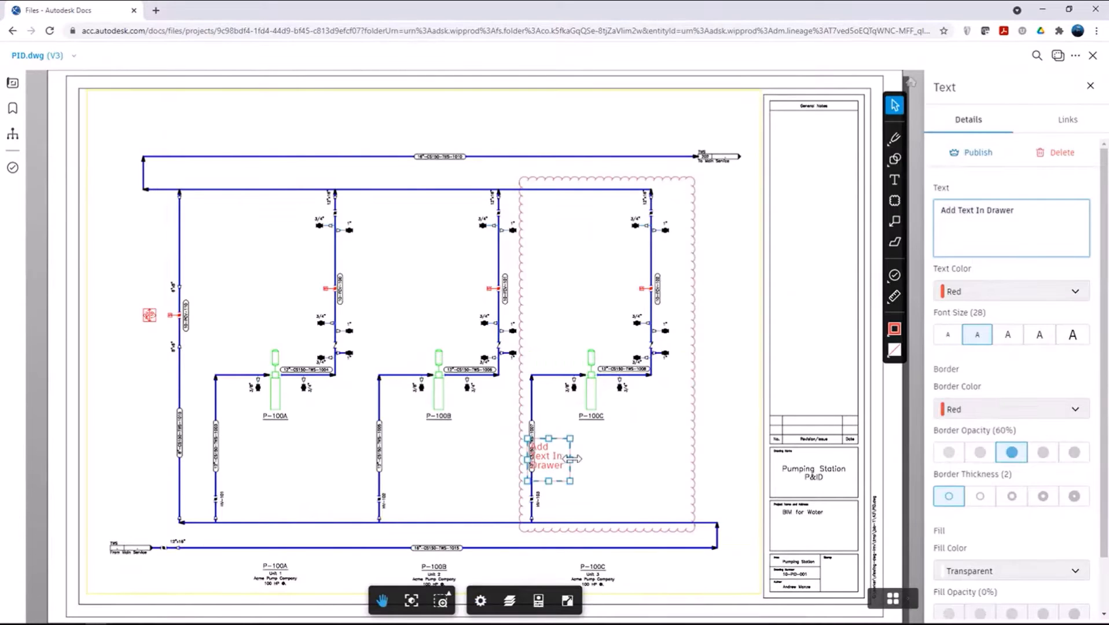
pyautogui.moveTo(682, 461); pyautogui.dragTo(686, 460)
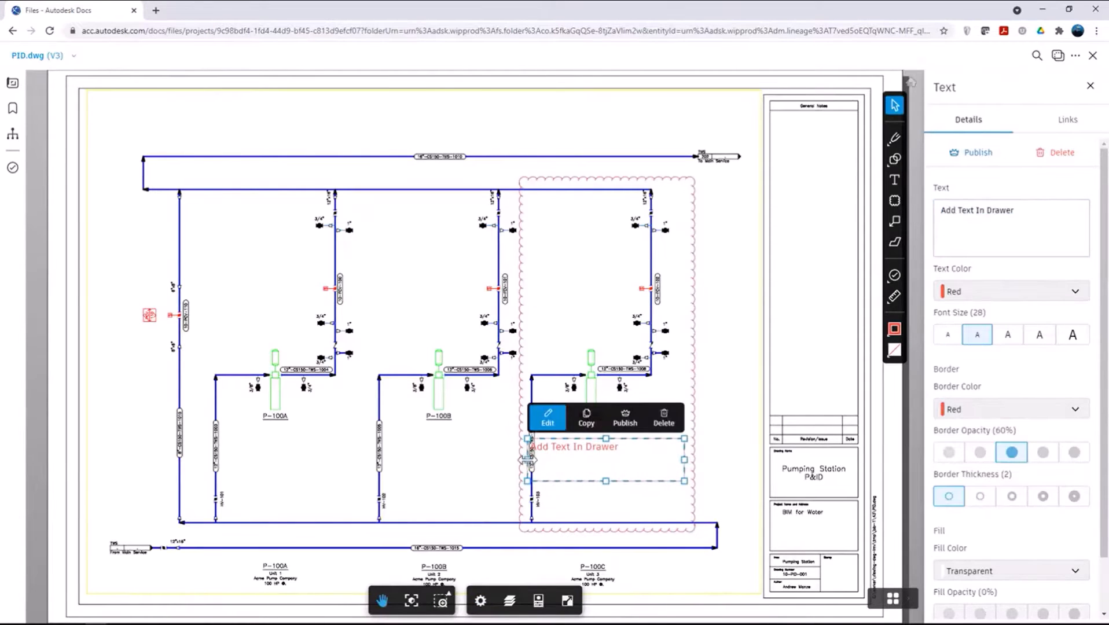
pyautogui.moveTo(528, 461); pyautogui.dragTo(539, 459)
# Step: Set the new text markup's wording to "Check line specification"
pyautogui.tripleClick(1024, 223)
pyautogui.write('c')
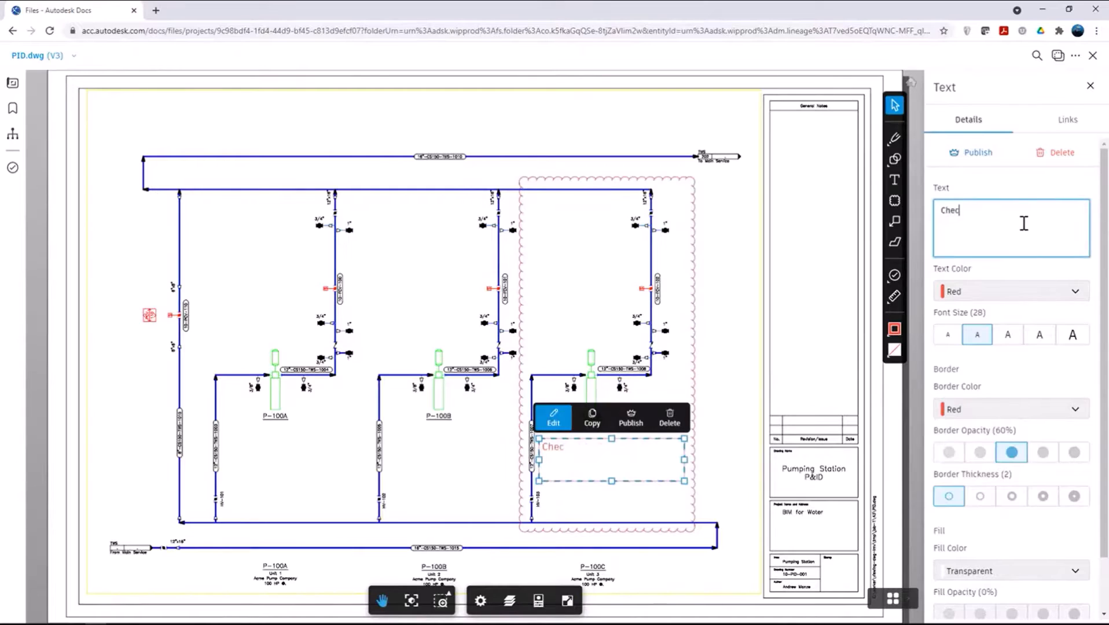
pyautogui.write('heck line specification')
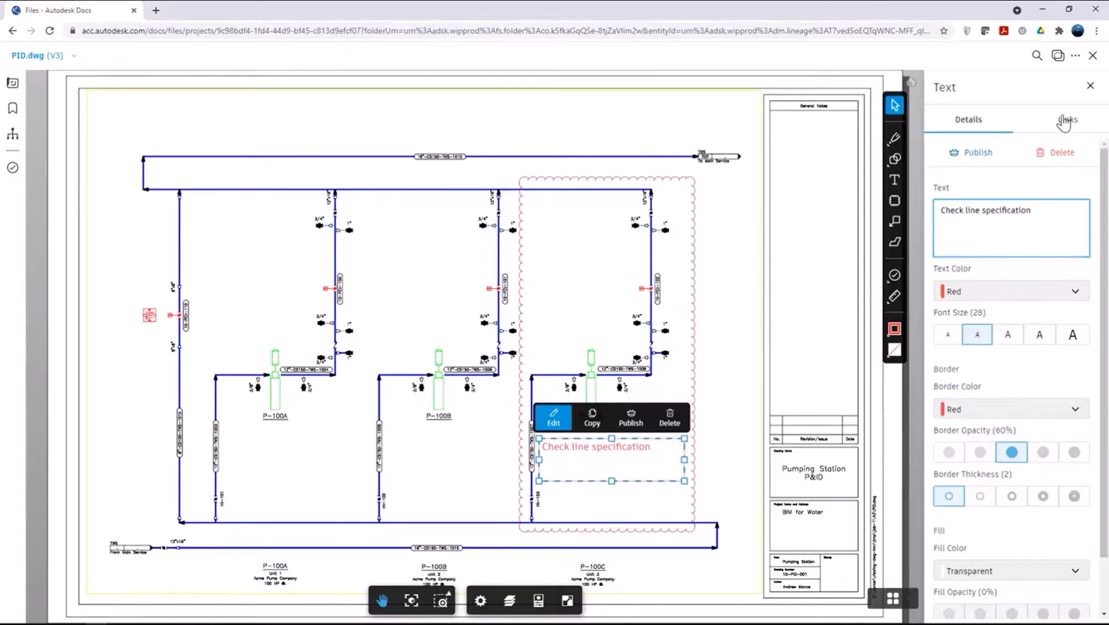
# Step: Link standards.pdf from the PDFs folder in Project Files to the text markup, and publish the markup
pyautogui.click(1066, 120)
pyautogui.click(986, 167)
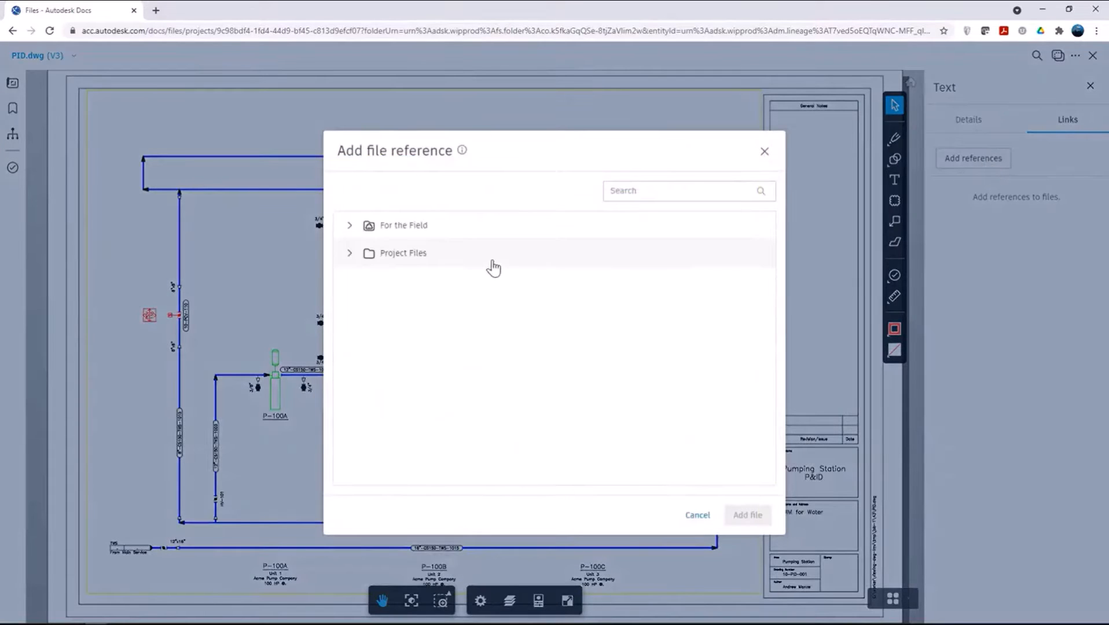
pyautogui.click(350, 254)
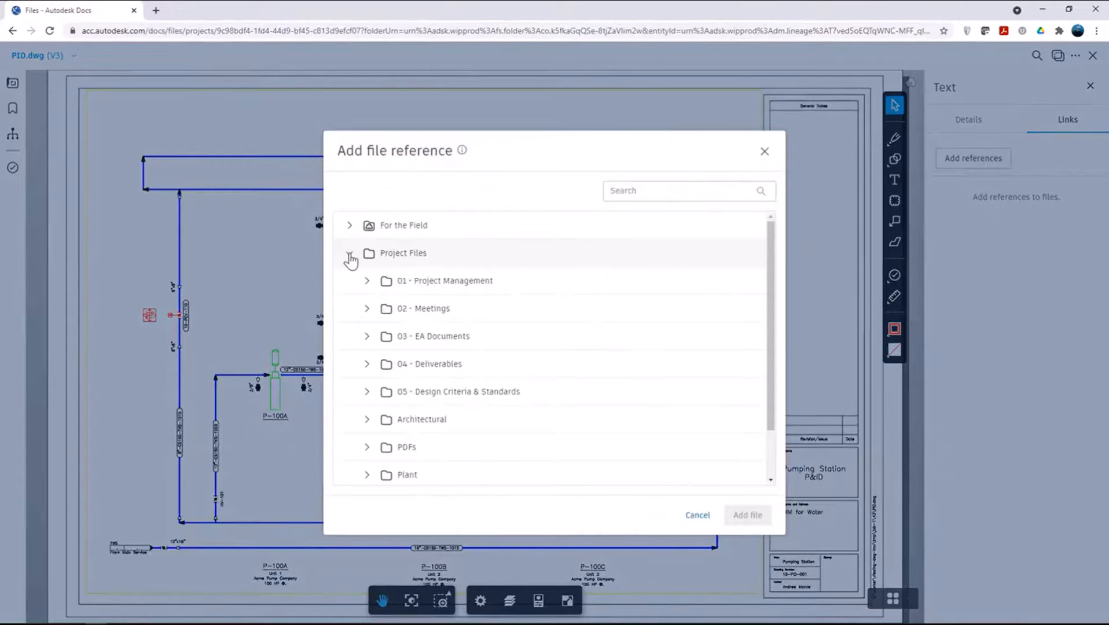
pyautogui.click(367, 447)
pyautogui.click(386, 474)
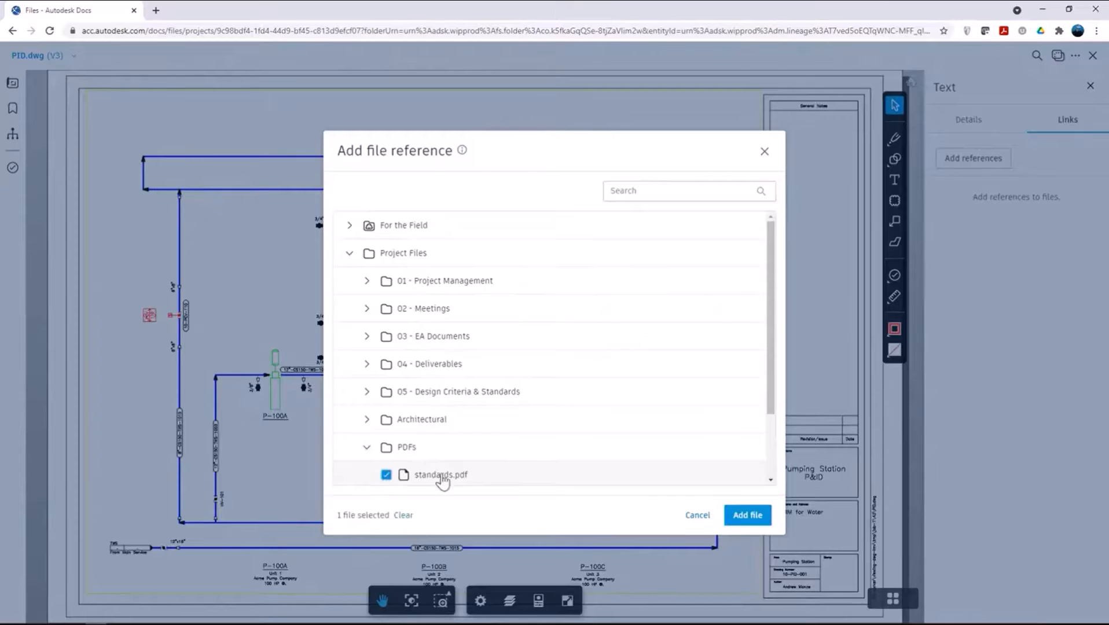
pyautogui.click(745, 516)
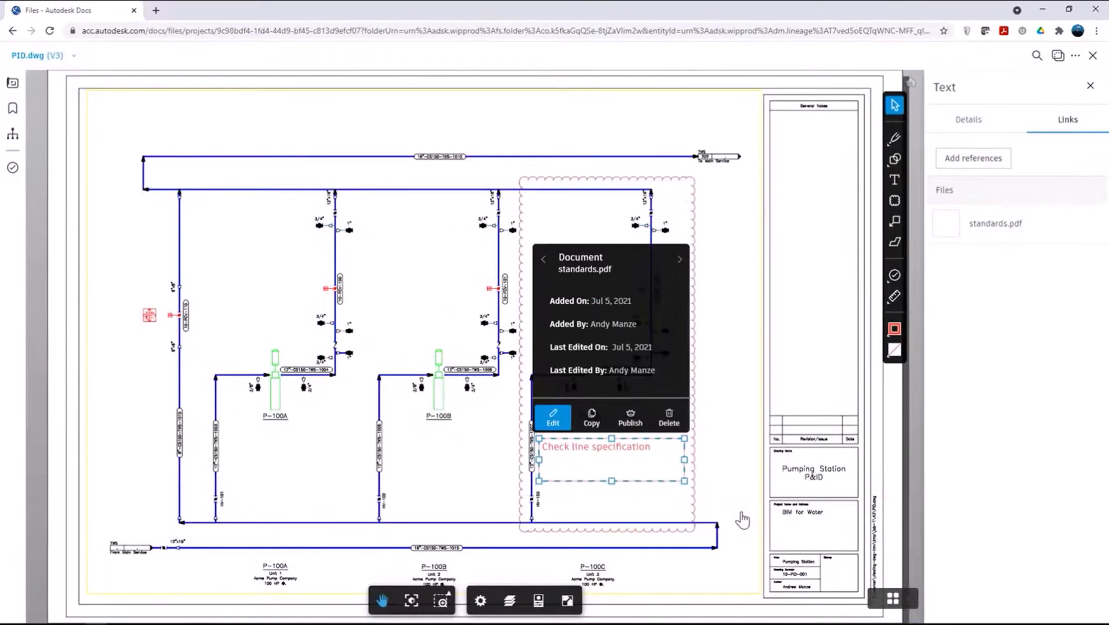
pyautogui.click(635, 421)
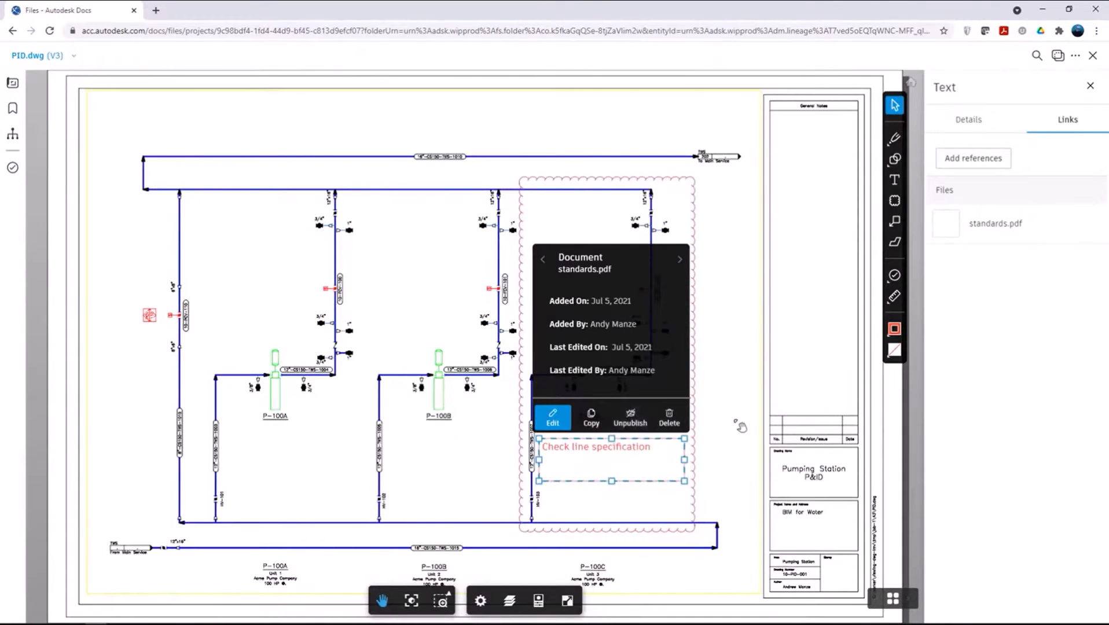
pyautogui.click(740, 427)
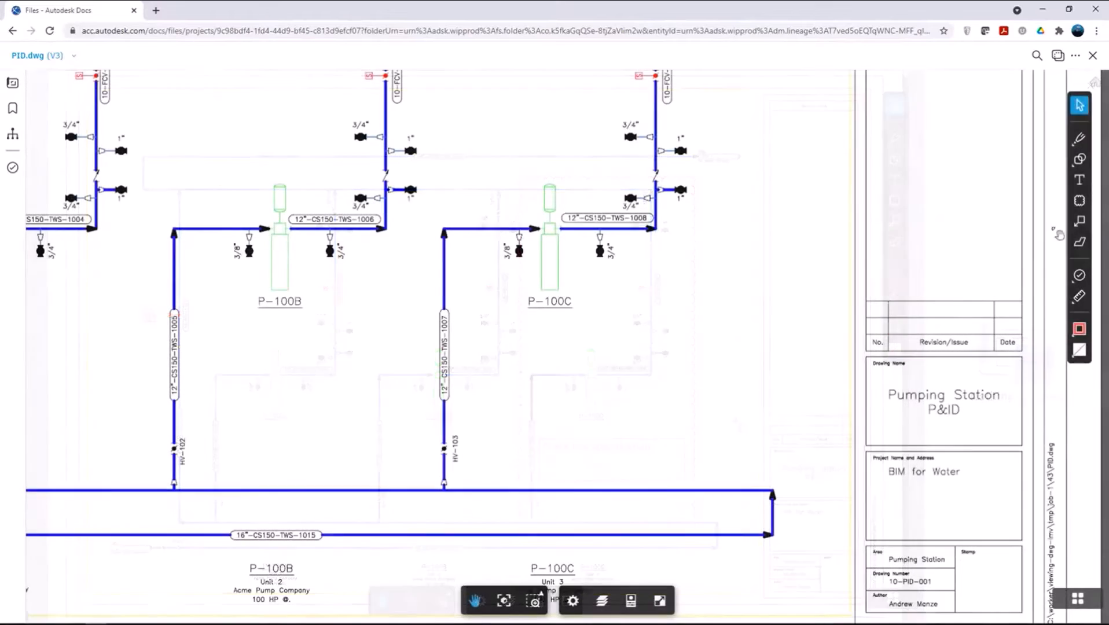
# Step: Draw a callout pointing at the P-100C label and widen its text box below the pump
pyautogui.click(1079, 221)
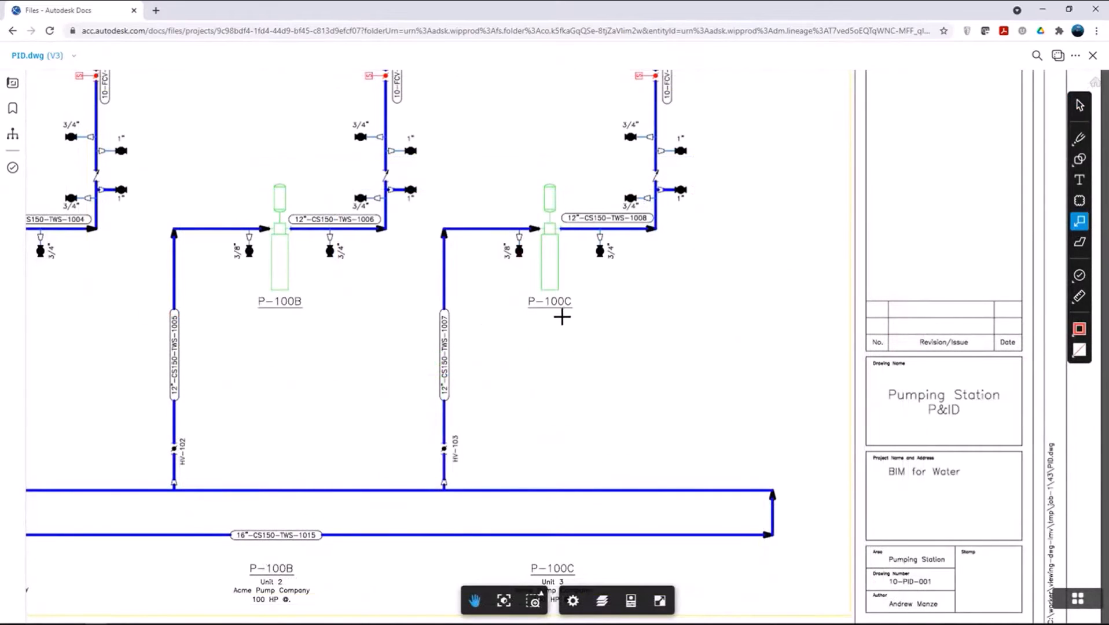
pyautogui.moveTo(564, 314); pyautogui.dragTo(601, 378)
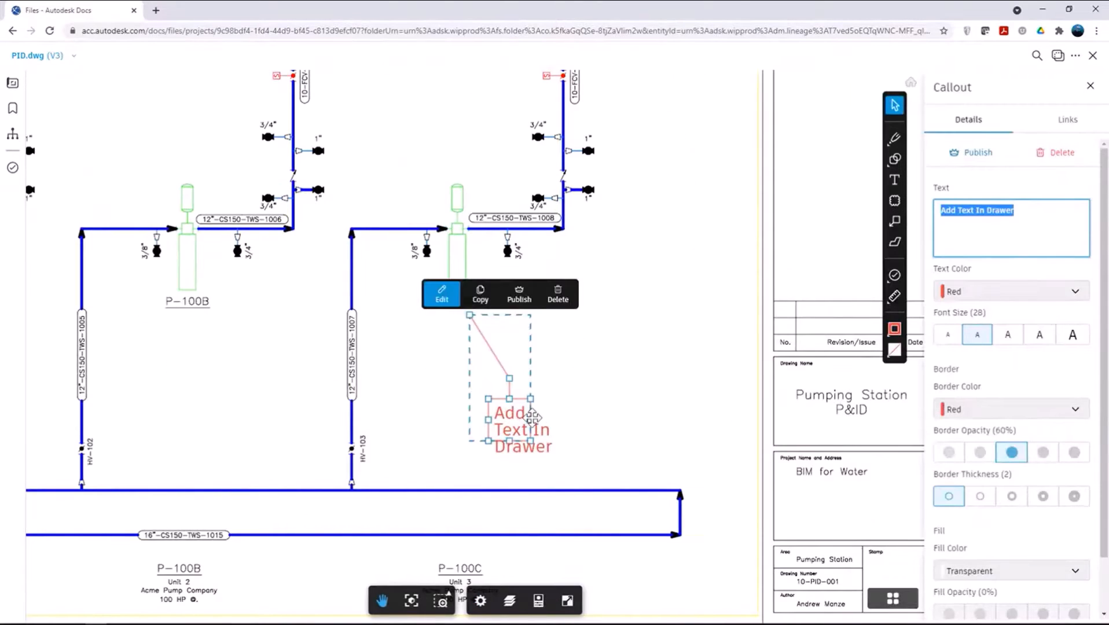
pyautogui.moveTo(531, 419); pyautogui.dragTo(675, 432)
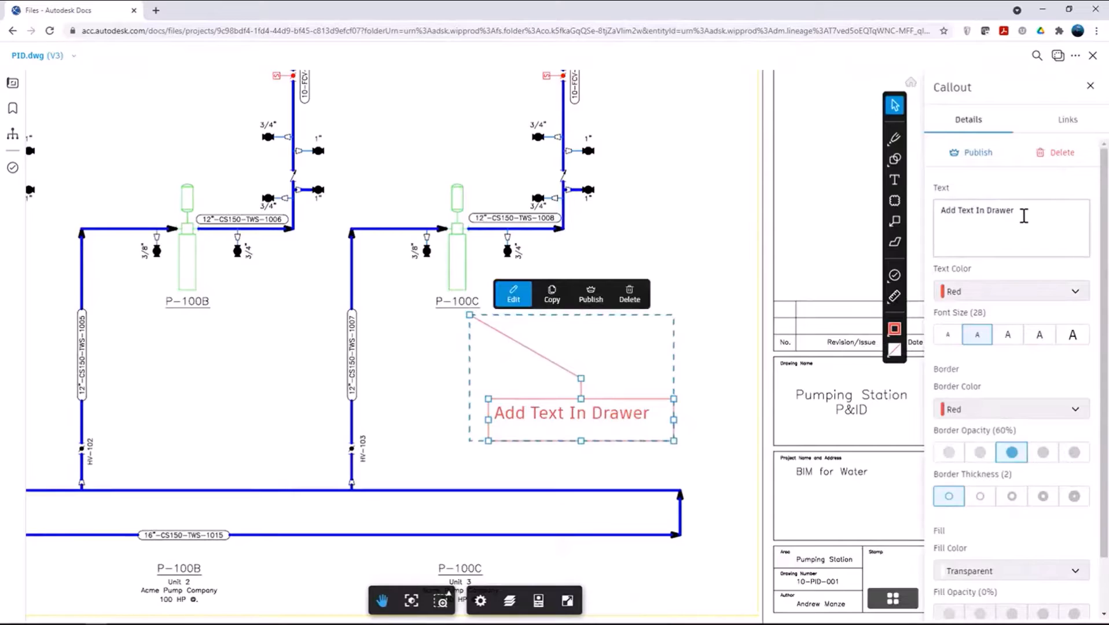
# Step: Set the callout's text to "Check specification for this pump"
pyautogui.tripleClick(1024, 216)
pyautogui.write('Check speci')
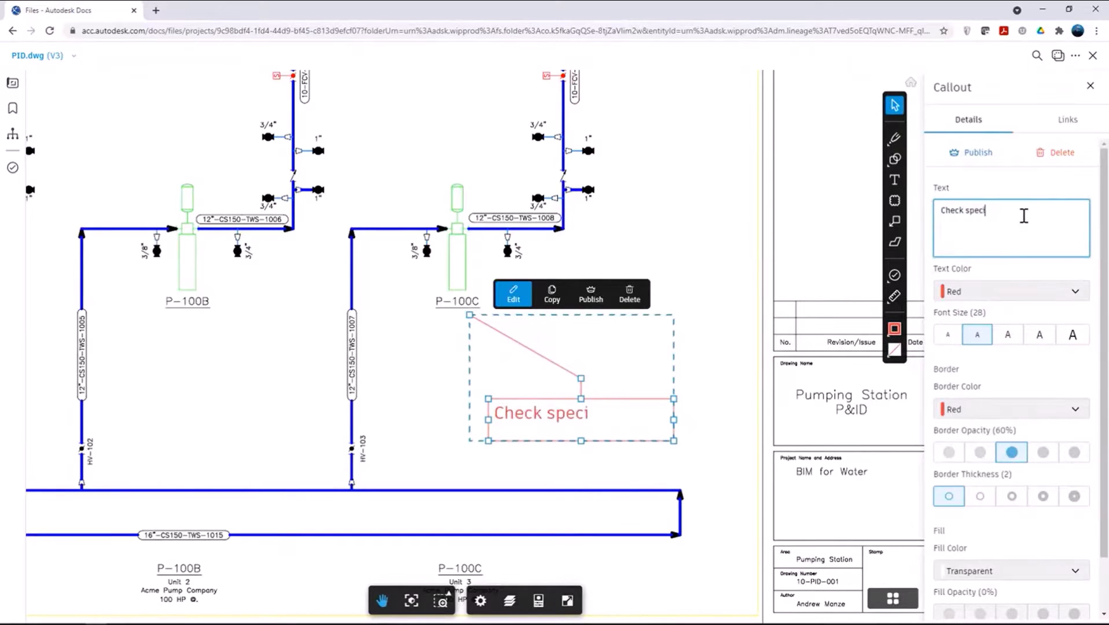
pyautogui.write('fication for')
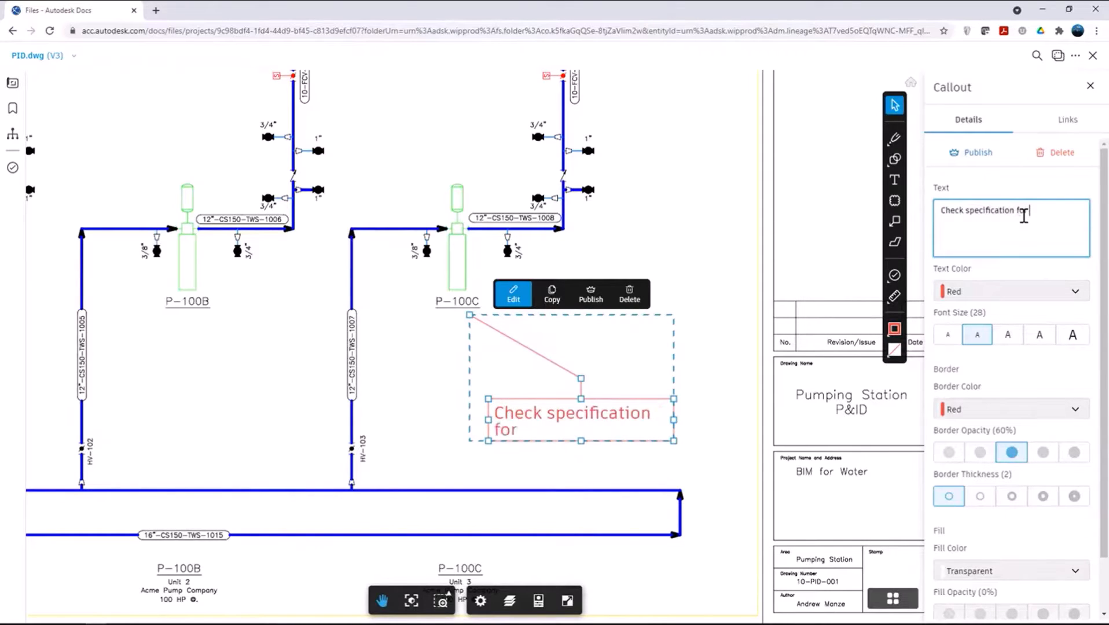
pyautogui.write(' this pump')
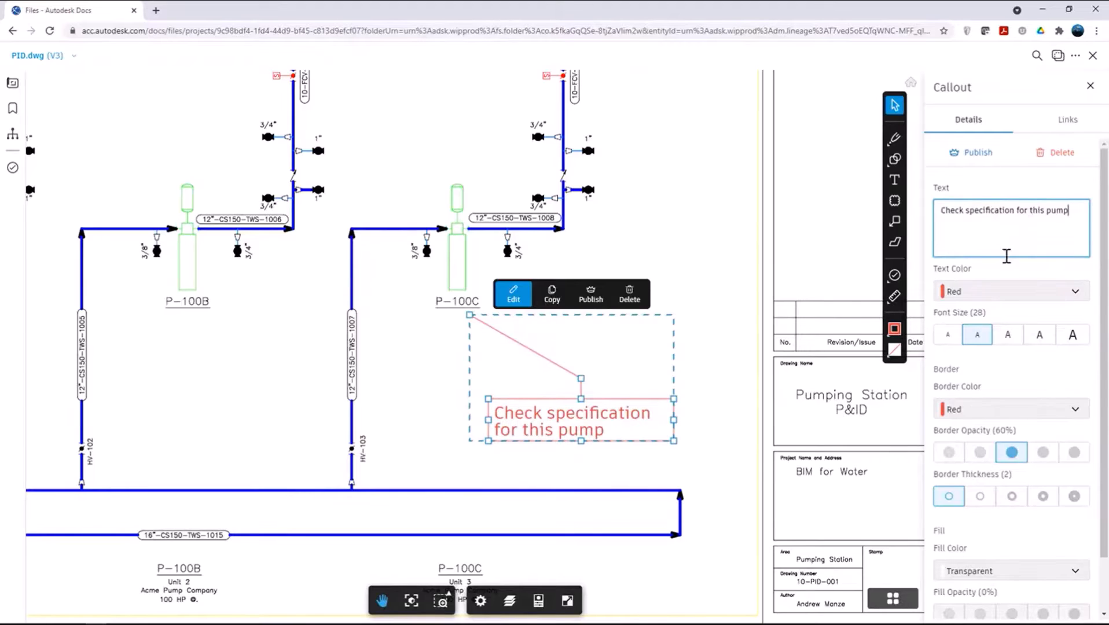
# Step: Change the callout's text color and border color to Yellow, and finish editing it
pyautogui.click(990, 293)
pyautogui.click(990, 344)
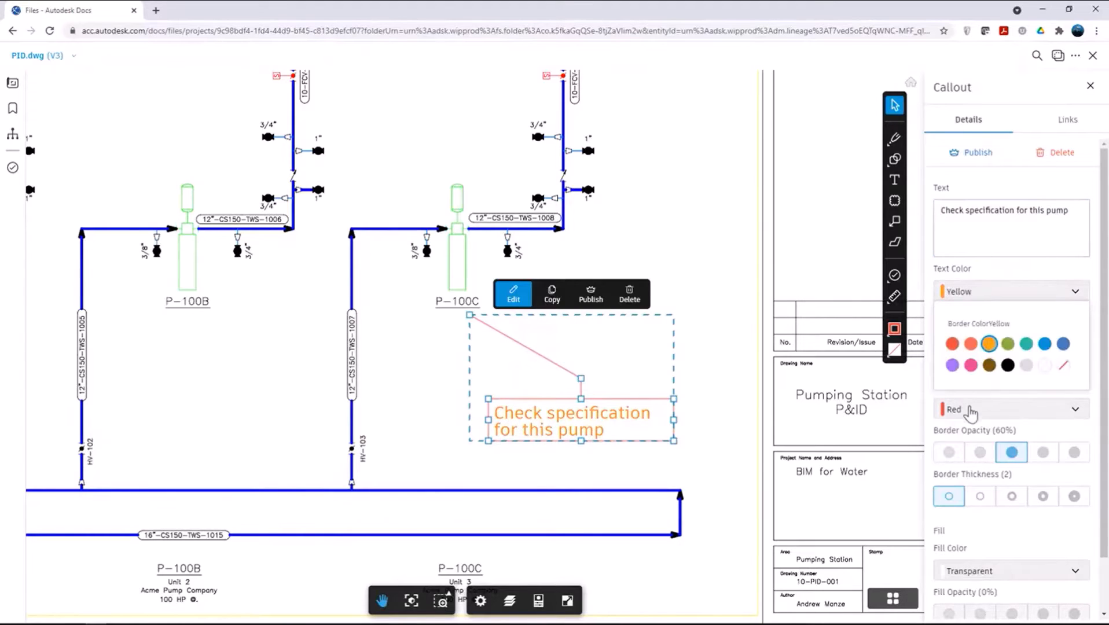
pyautogui.click(968, 410)
pyautogui.click(989, 460)
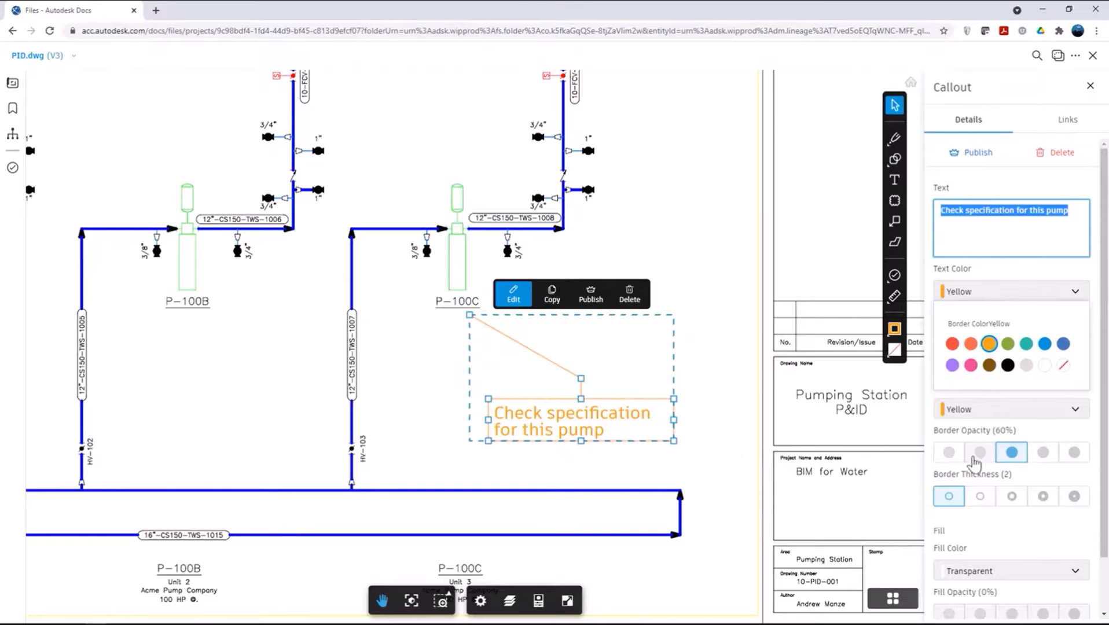
pyautogui.click(733, 452)
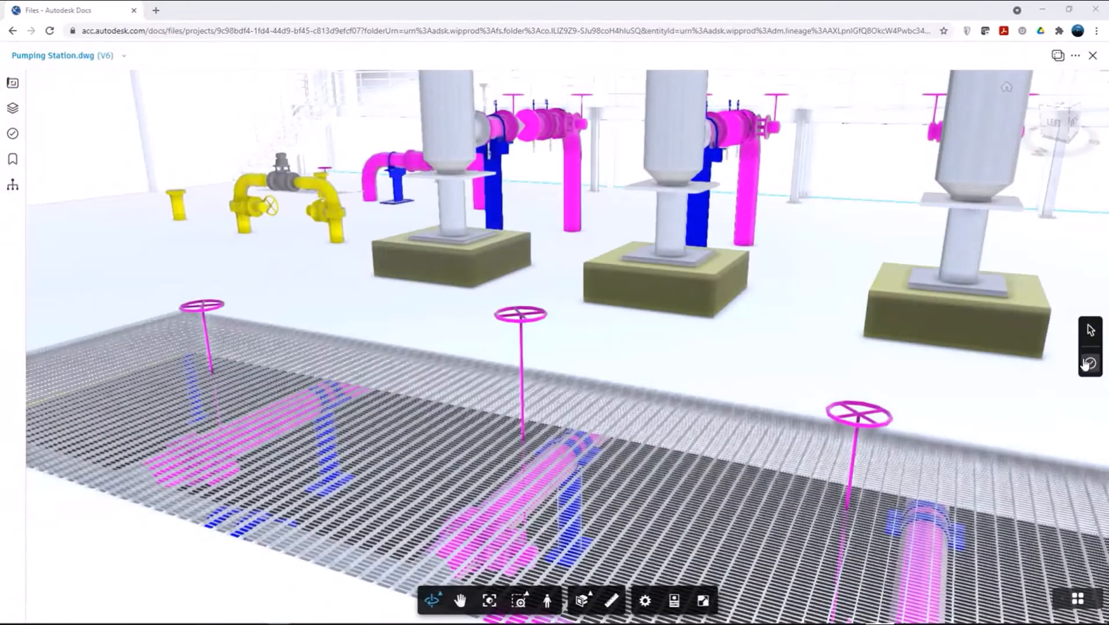
# Step: Place a Design issue on the middle handwheel in the pumping station model and describe it as "Handwheel correction"
pyautogui.click(1088, 363)
pyautogui.click(991, 399)
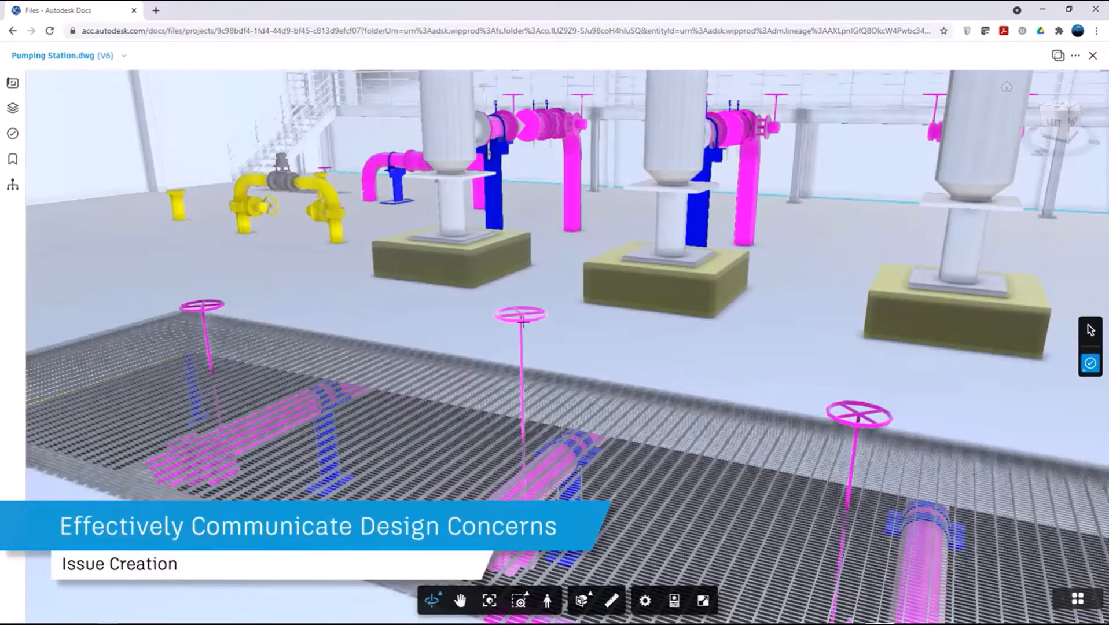
pyautogui.click(521, 317)
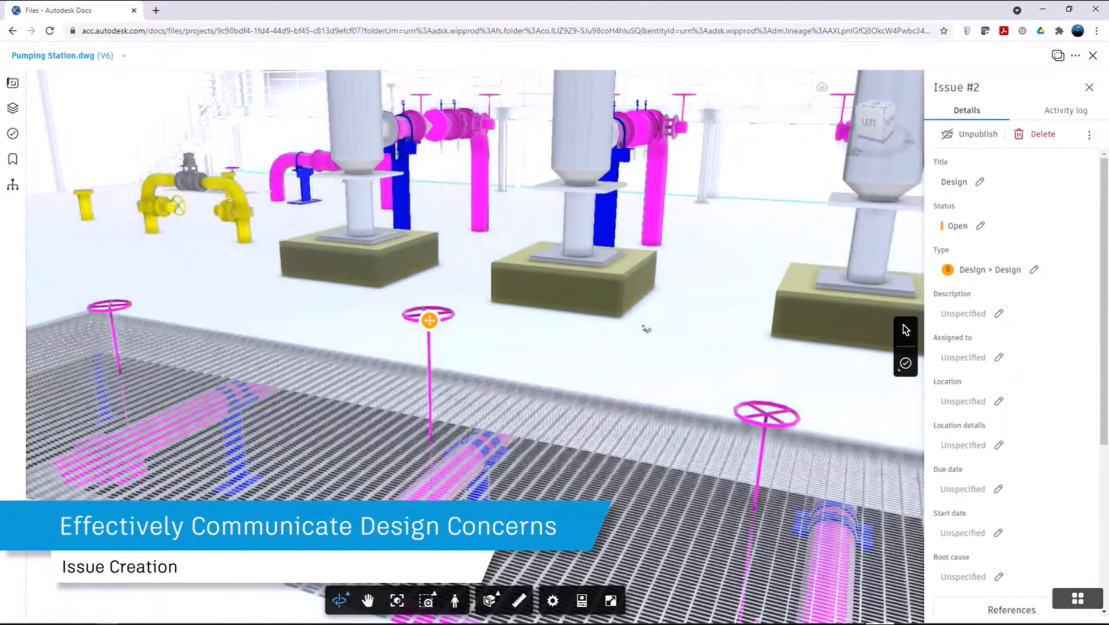
pyautogui.click(947, 316)
pyautogui.write('Handwheel correction')
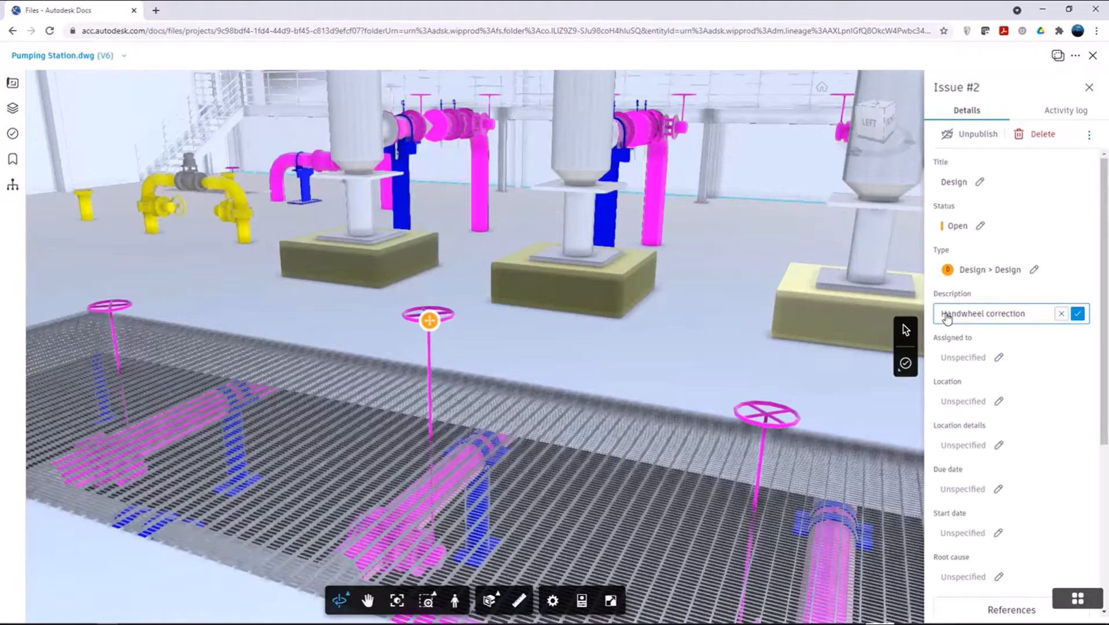
pyautogui.click(1078, 313)
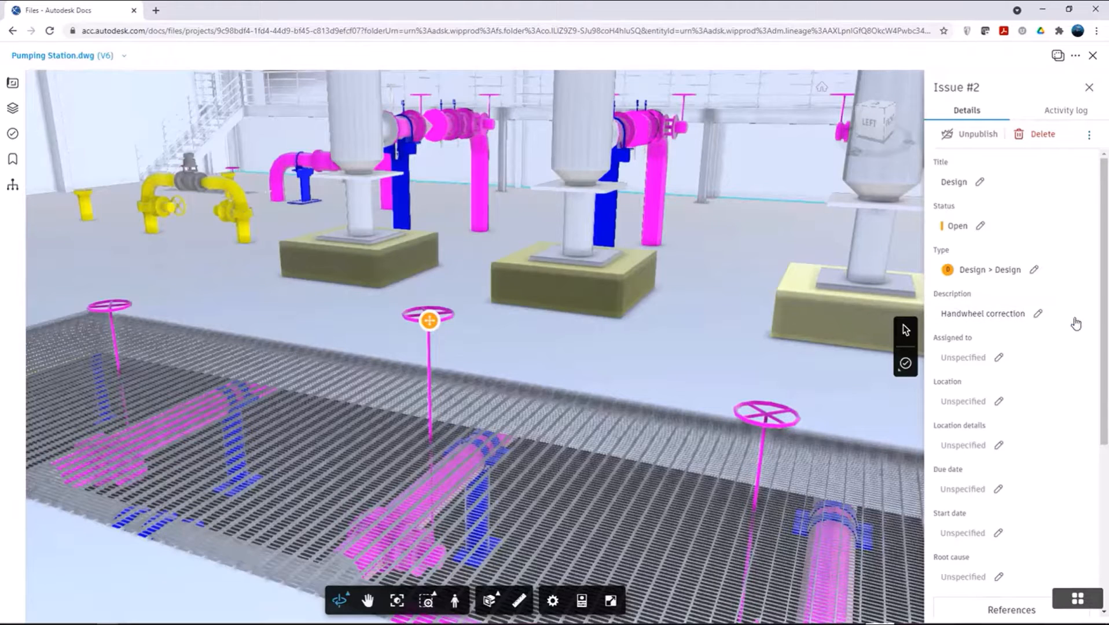
# Step: Assign the handwheel issue to the responsible team member and set its due date to Jul 26, 2021
pyautogui.click(973, 358)
pyautogui.click(966, 461)
pyautogui.click(965, 489)
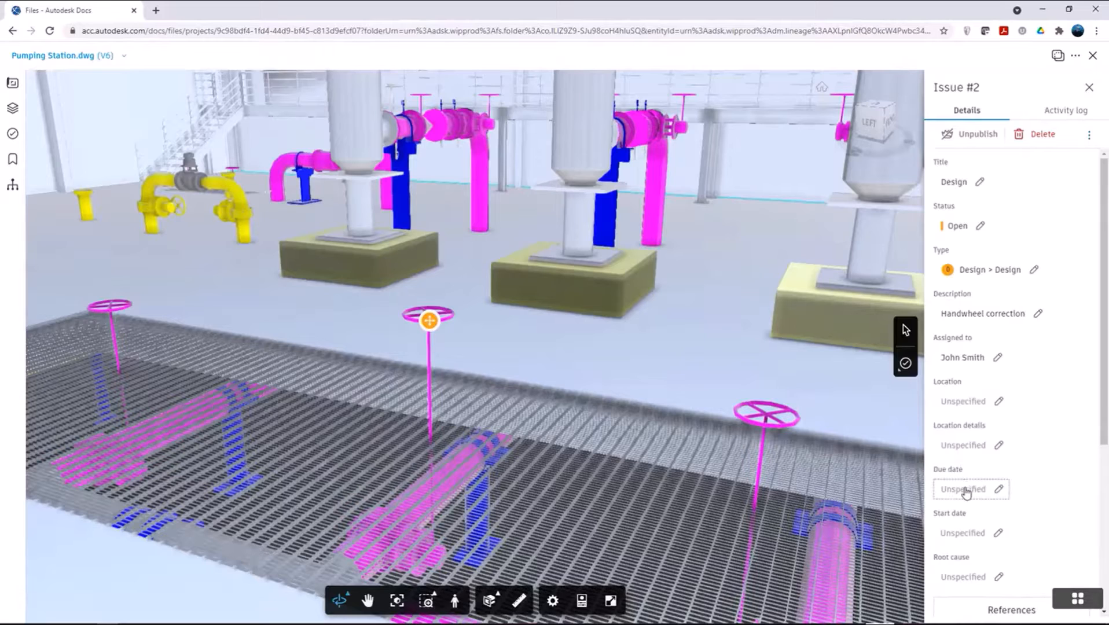
pyautogui.click(948, 456)
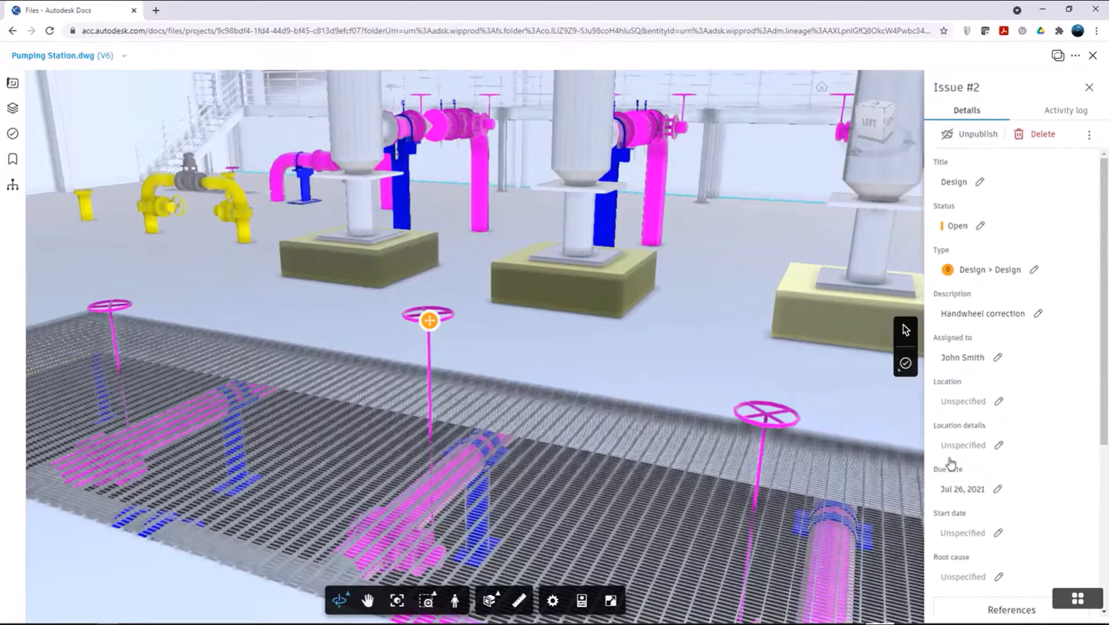
# Step: Submit the comment "Please reduce height to 5'" on the handwheel issue
pyautogui.scroll(-5, 950, 463)
pyautogui.click(980, 528)
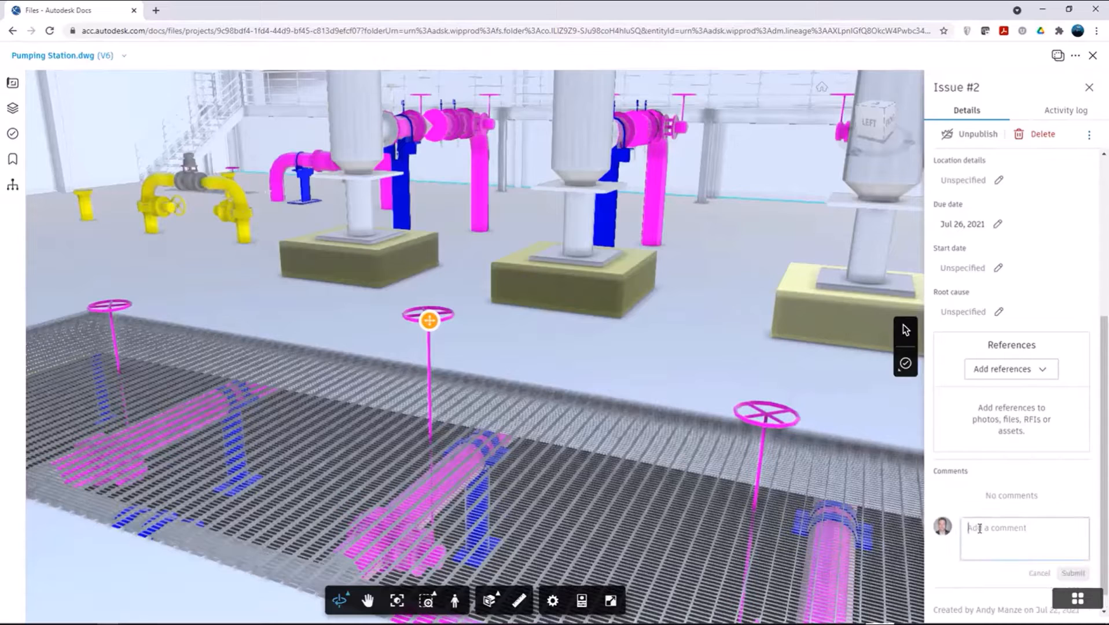
pyautogui.write('Please reduce height to 5')
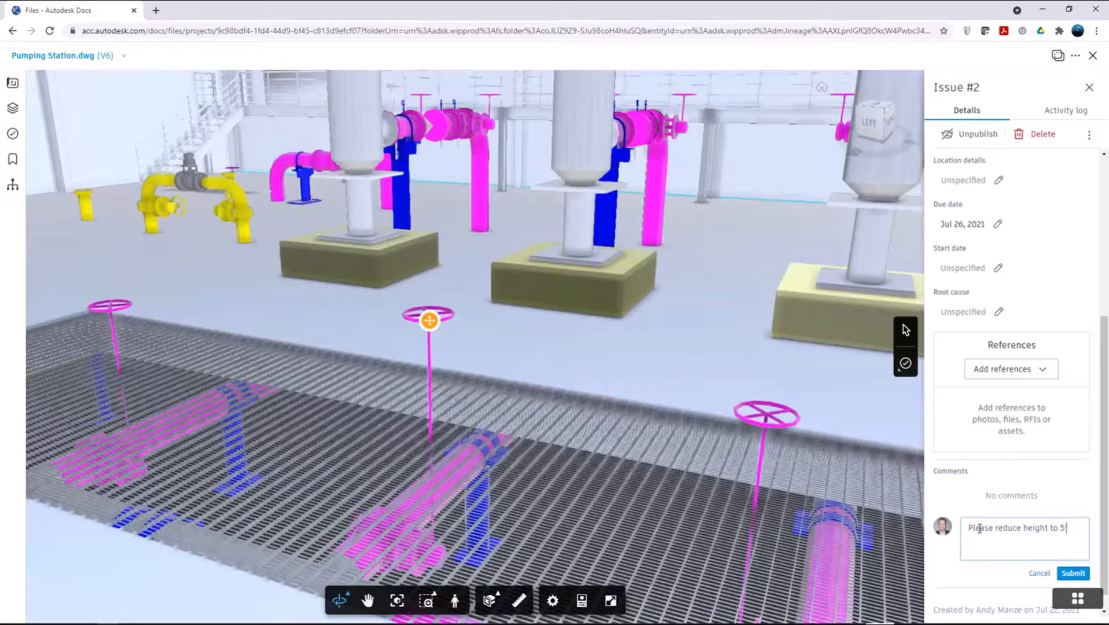
pyautogui.click(1060, 574)
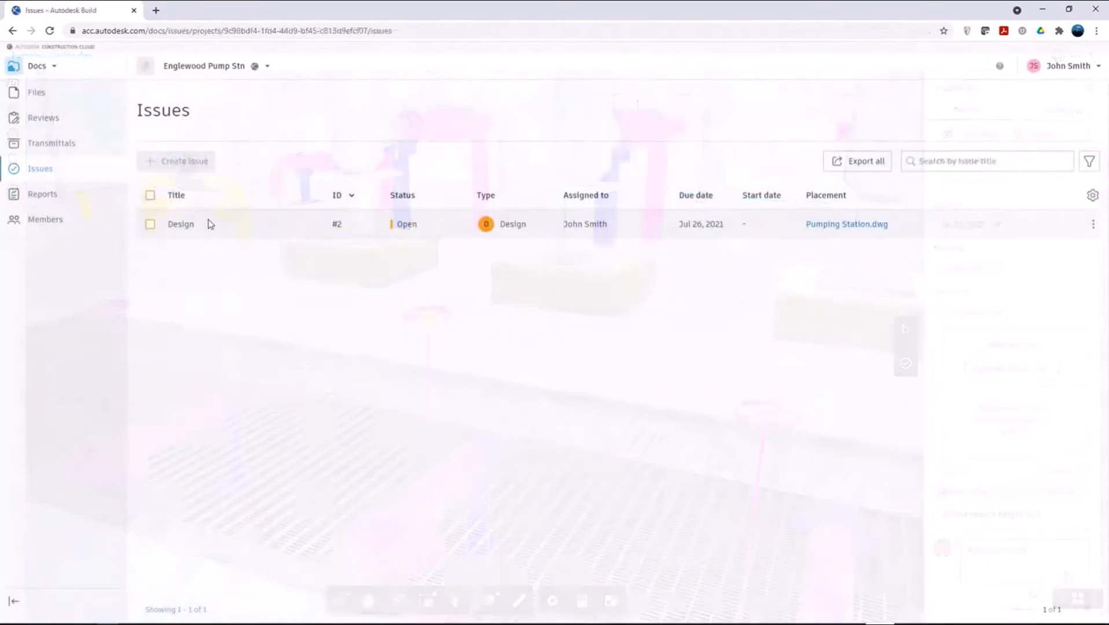
# Step: Review the details and comments of the Design issue in the Issues list, and open its linked Pumping Station.dwg
pyautogui.click(210, 224)
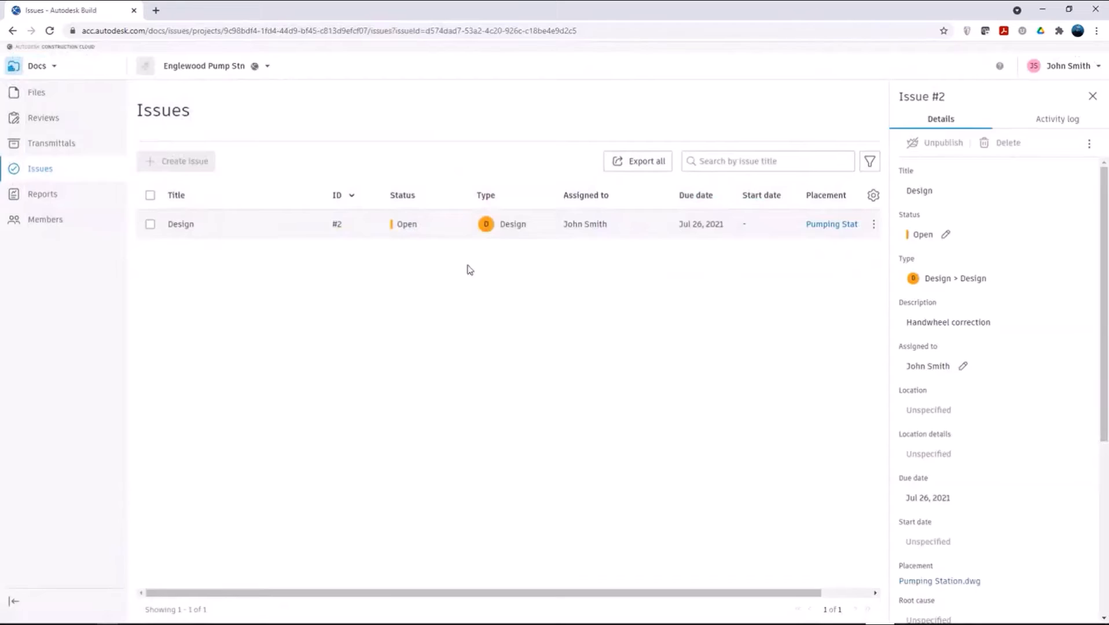
pyautogui.scroll(-5, 1022, 470)
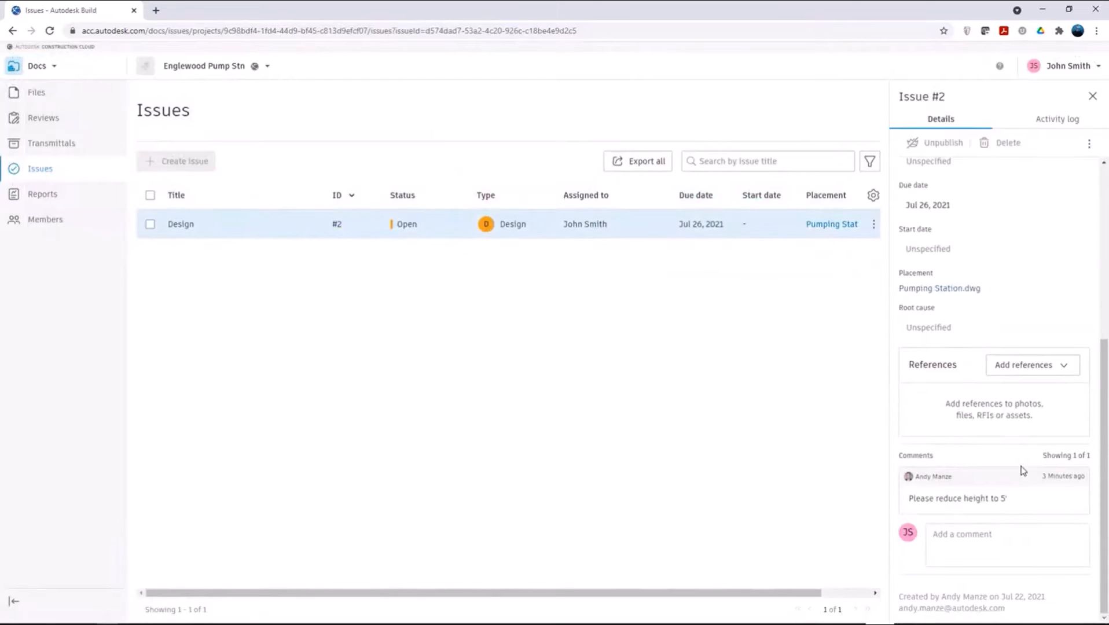
pyautogui.click(958, 287)
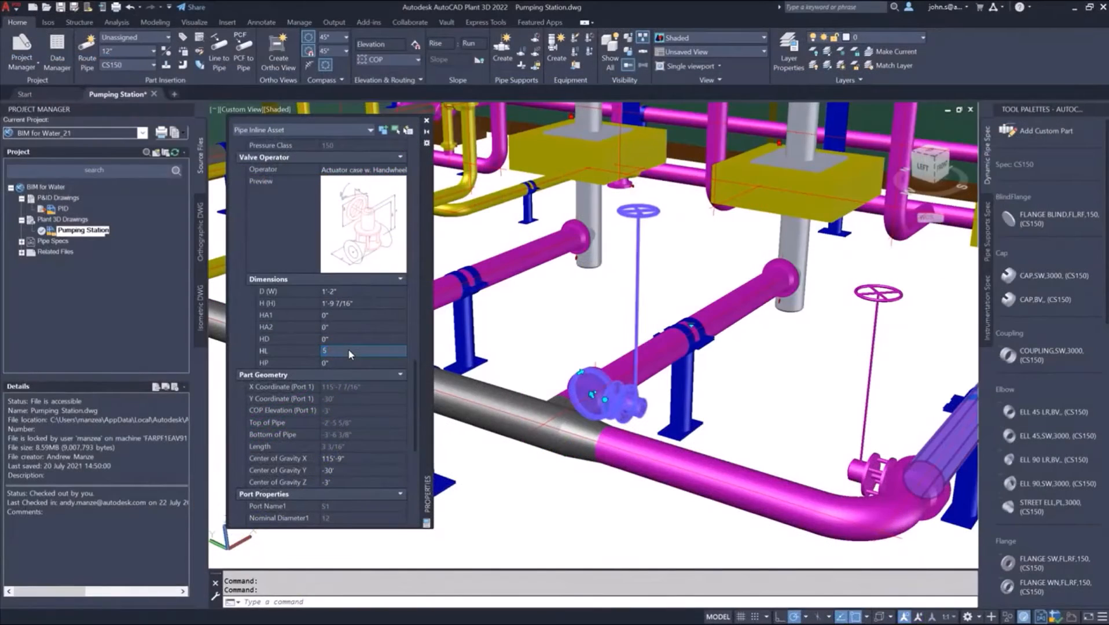
# Step: In AutoCAD Plant 3D, set the selected valve operator's HL dimension to 5' and clear the selection
pyautogui.press('Tab')
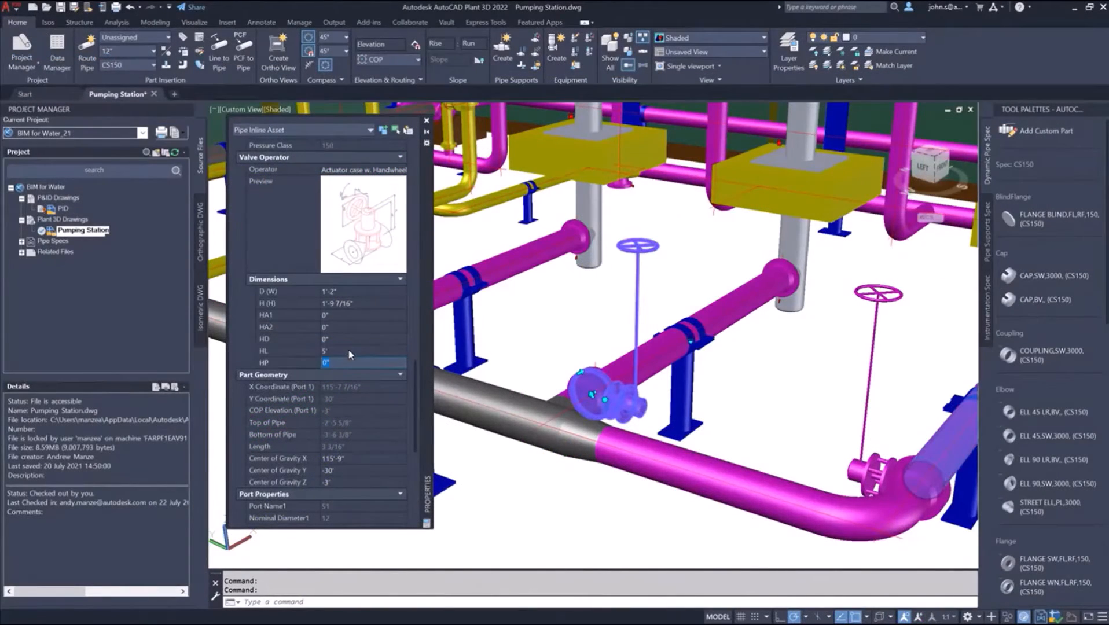
pyautogui.press('Escape')
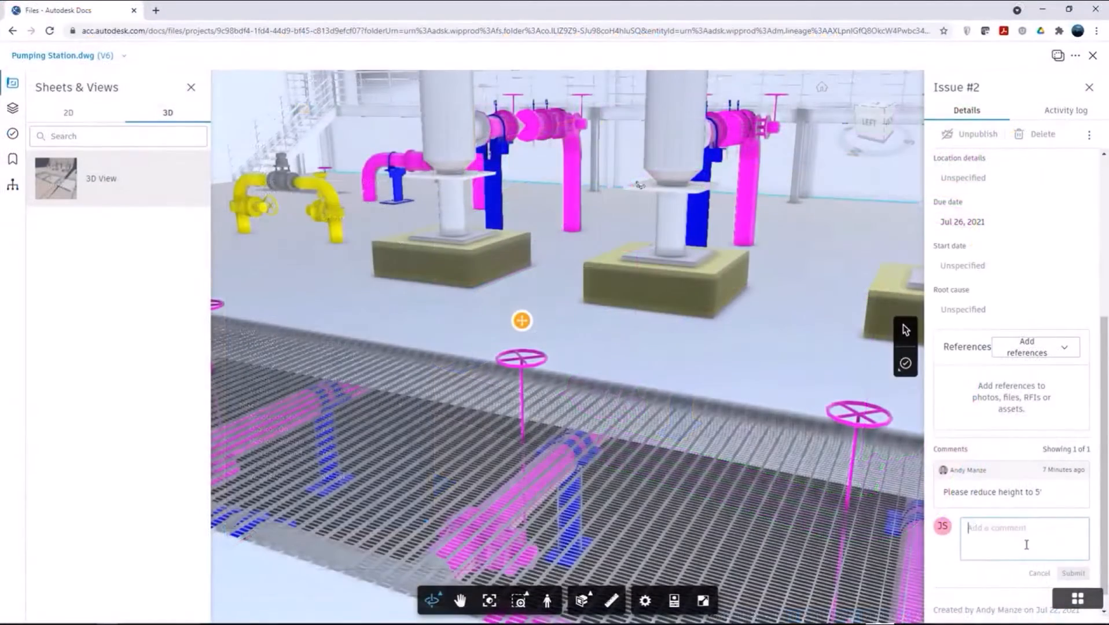
# Step: In Autodesk Docs, submit the comment "Completed" on the handwheel issue and set the issue's status to Closed
pyautogui.write('c')
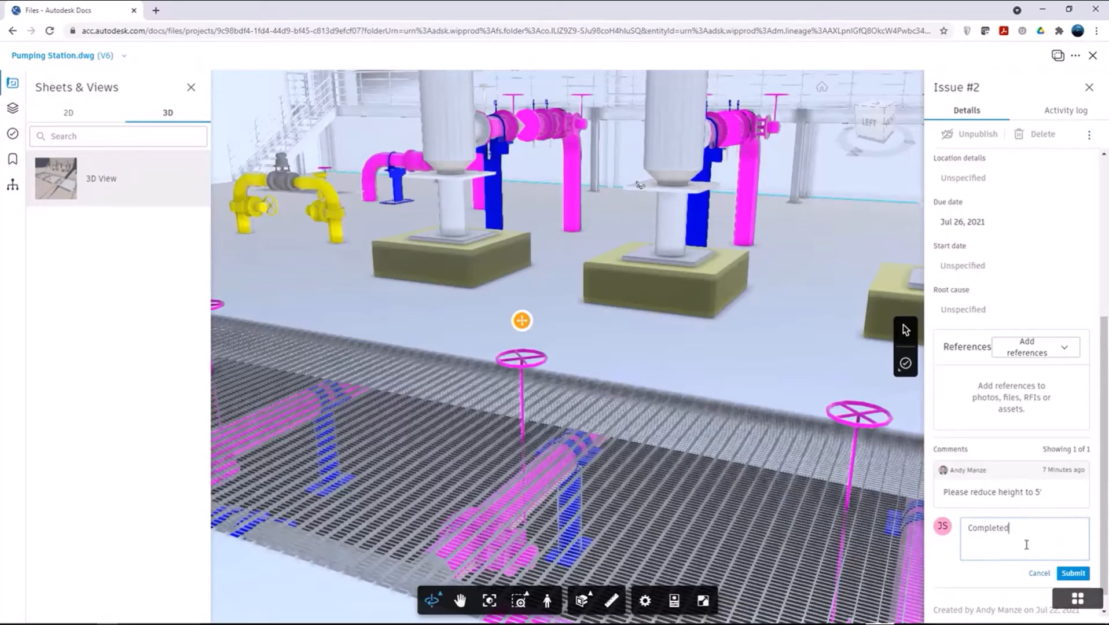
pyautogui.click(1074, 573)
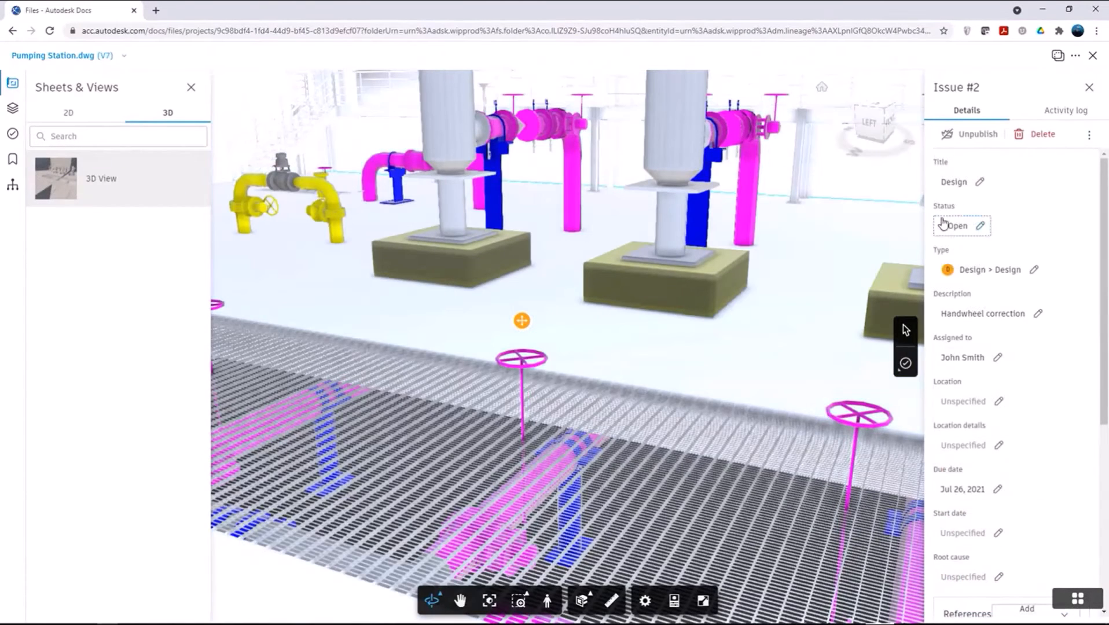
pyautogui.click(955, 226)
pyautogui.click(961, 316)
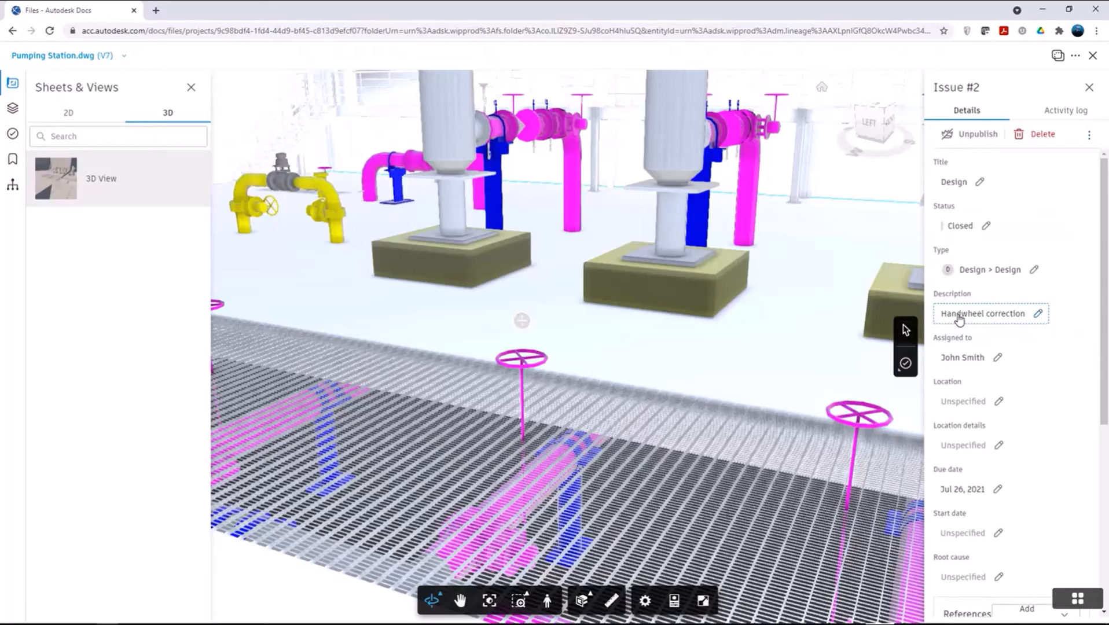
# Step: Submit the comment "Closed" on the handwheel issue
pyautogui.scroll(-5, 959, 318)
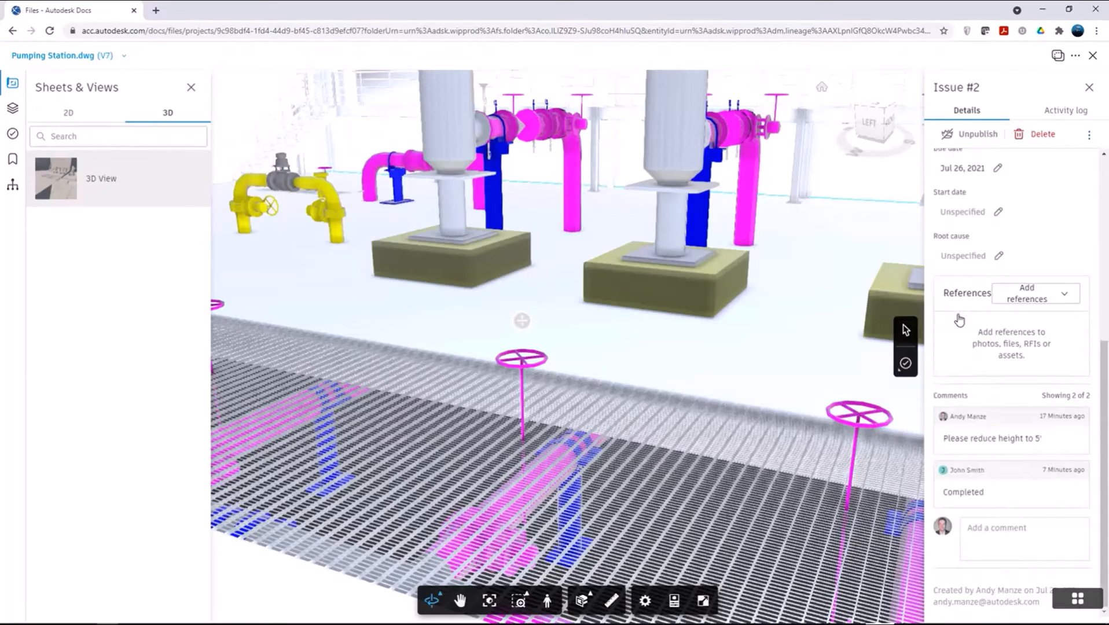
pyautogui.click(978, 529)
pyautogui.write('C')
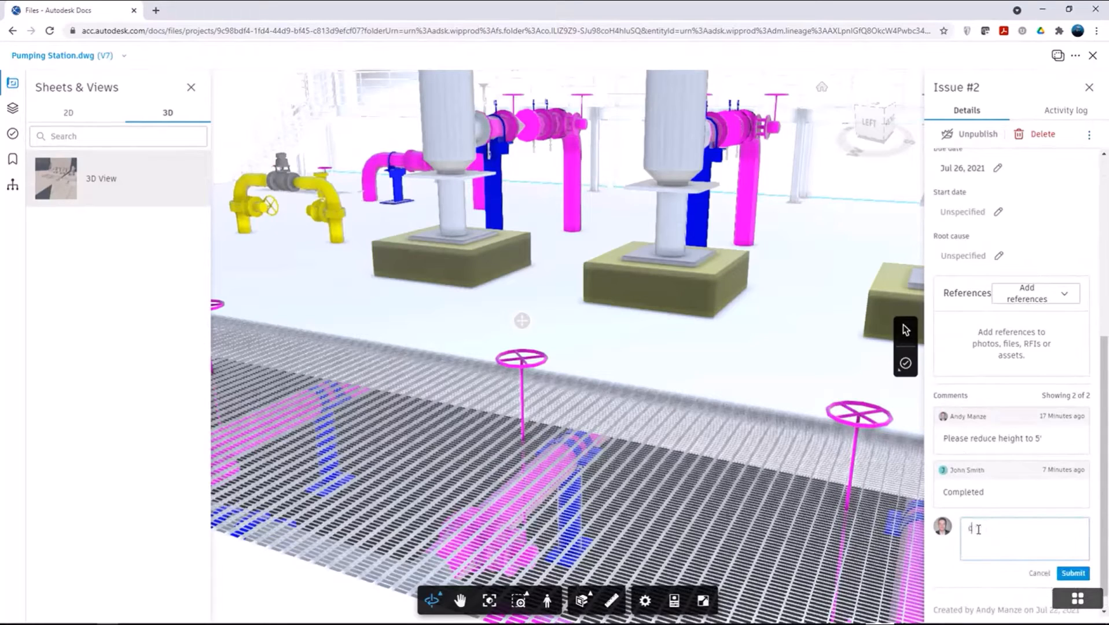
pyautogui.write('losed')
pyautogui.click(1074, 575)
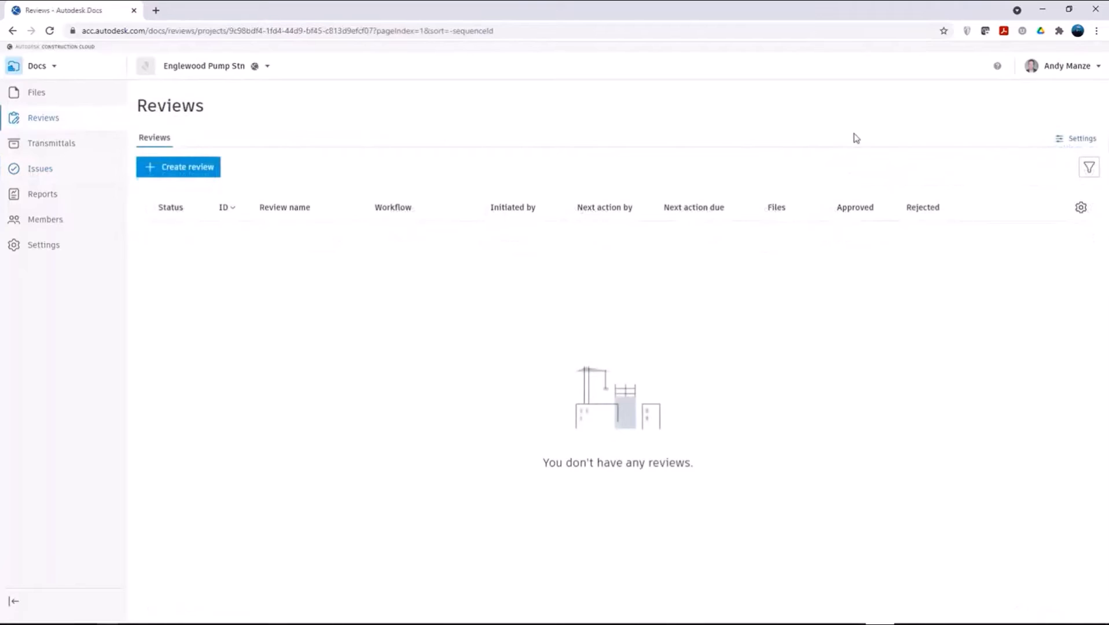
# Step: Create an approval workflow in the Reviews settings from the One Step Approval template and name it "30% CD Review"
pyautogui.click(1065, 147)
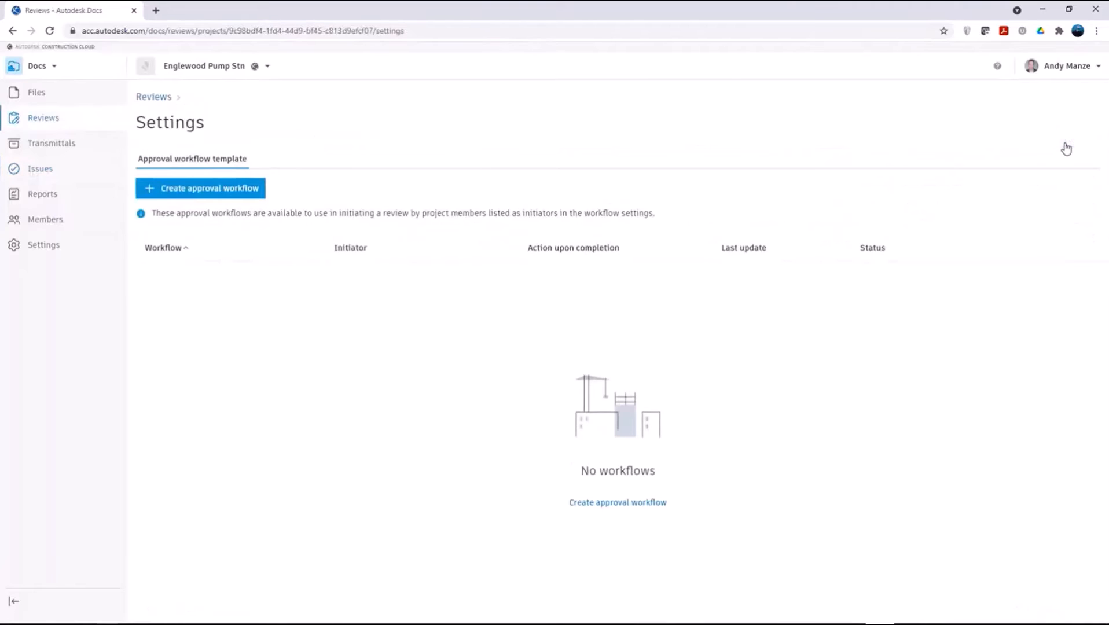
pyautogui.click(192, 194)
pyautogui.click(449, 331)
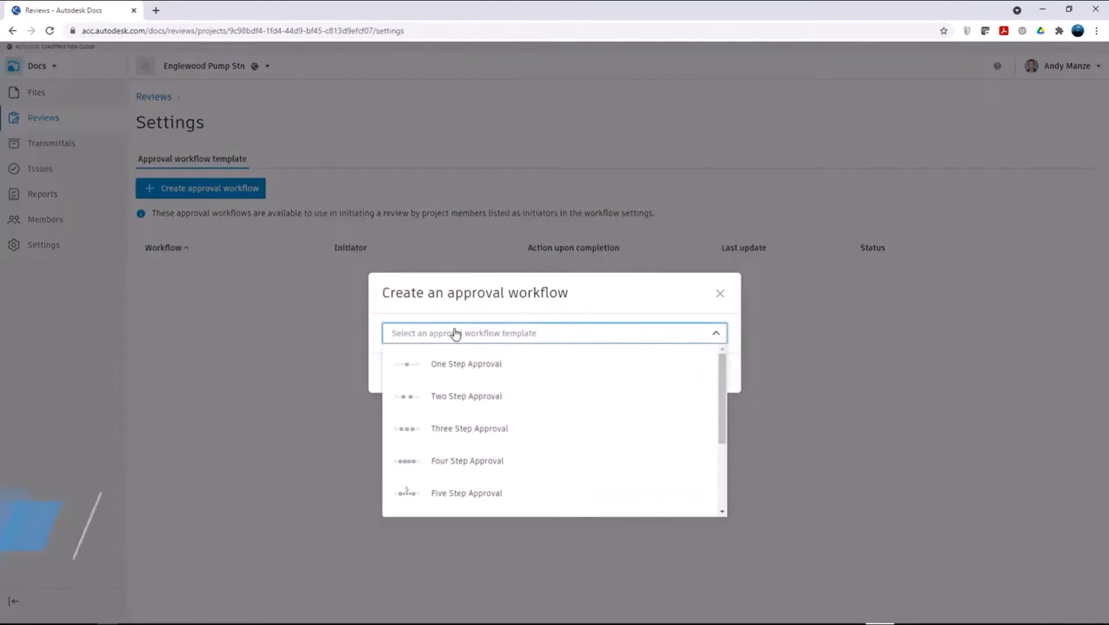
pyautogui.click(469, 371)
pyautogui.click(699, 436)
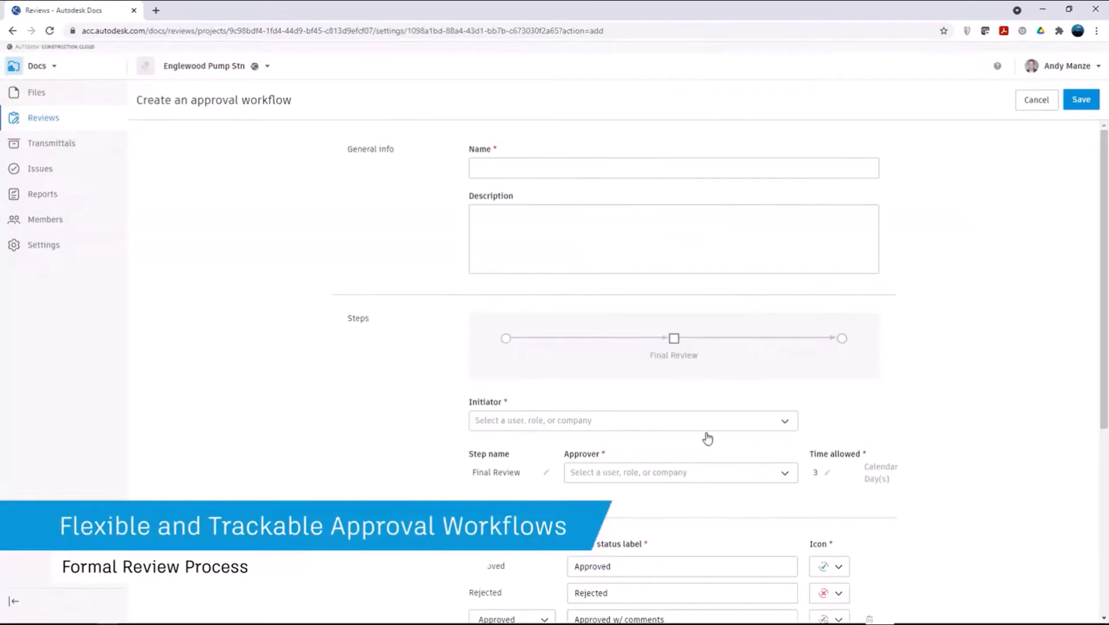
pyautogui.click(532, 171)
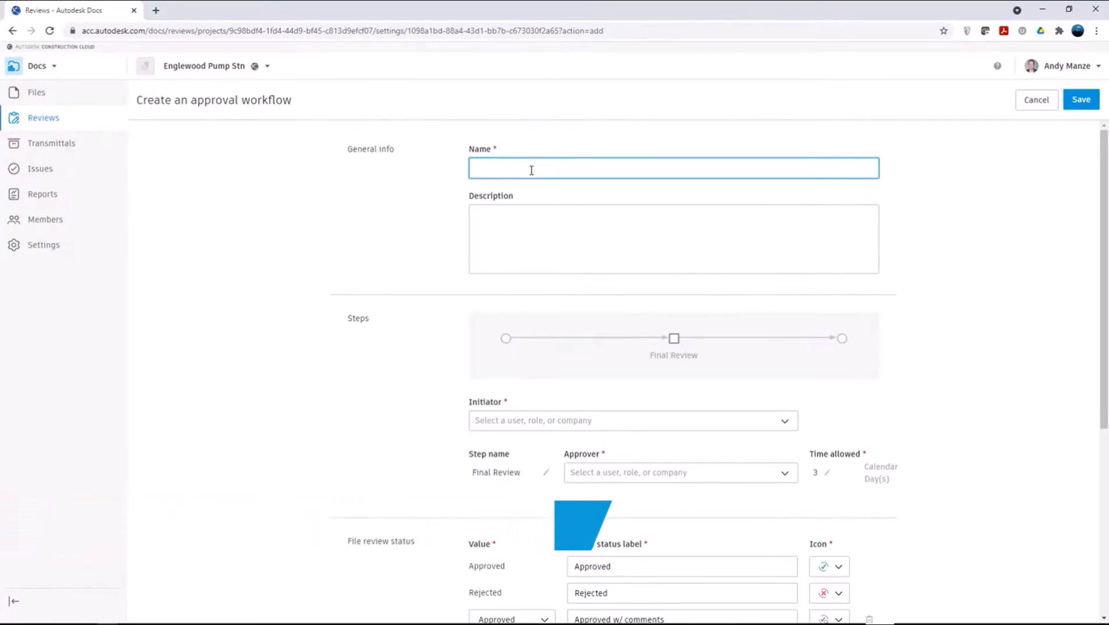
pyautogui.write('30% CD Review')
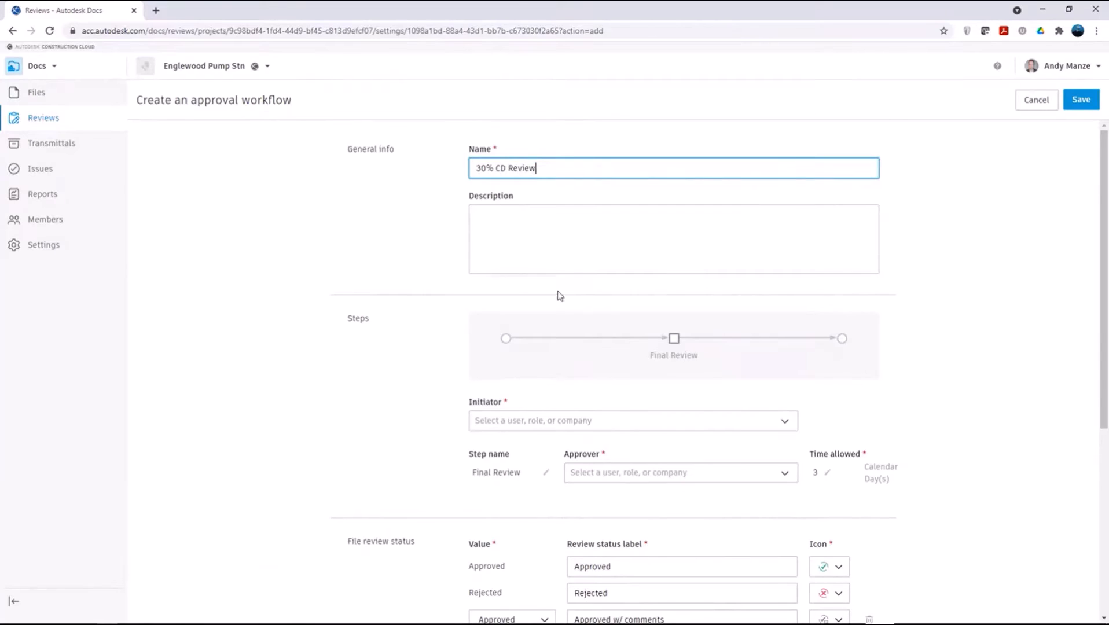
# Step: Choose two project members as the workflow's initiators and the project reviewer as approver of the Final Review step
pyautogui.click(578, 421)
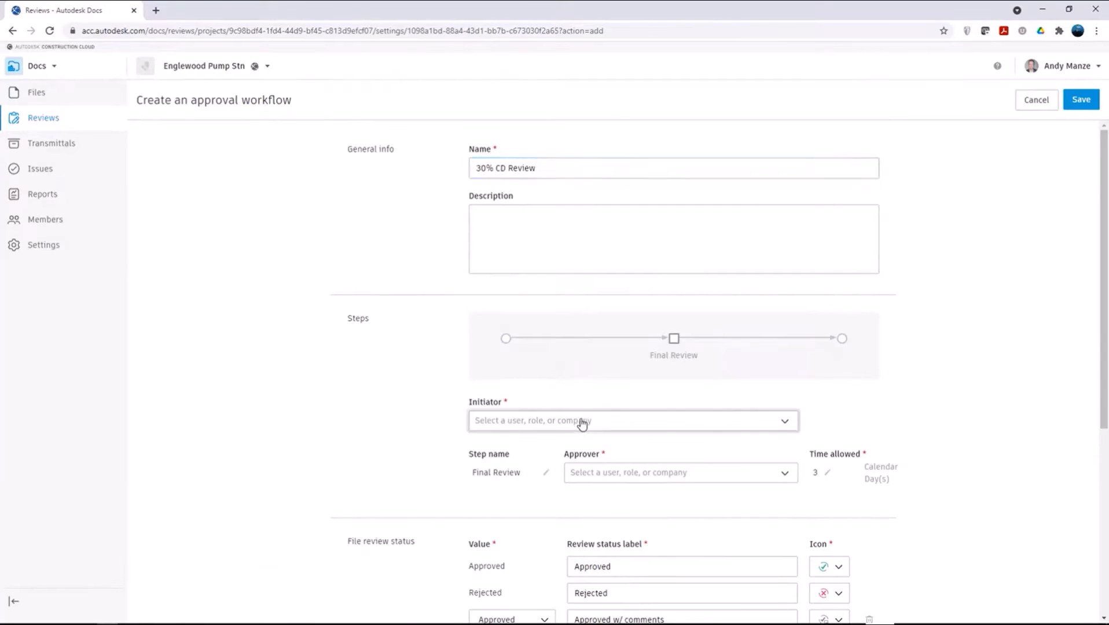
pyautogui.click(366, 254)
pyautogui.click(365, 274)
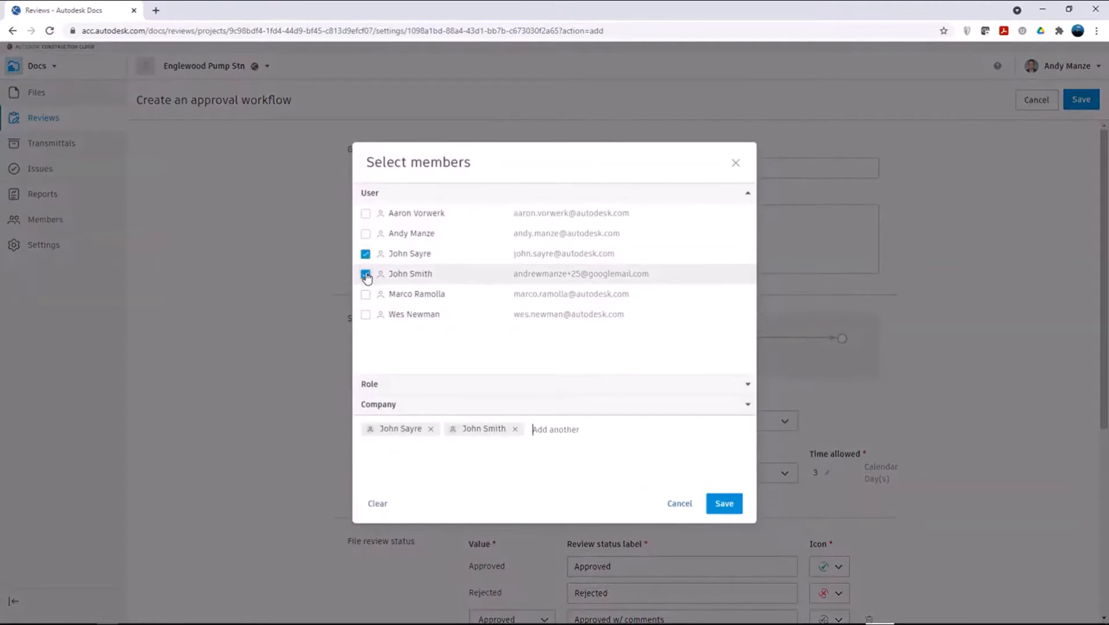
pyautogui.click(724, 506)
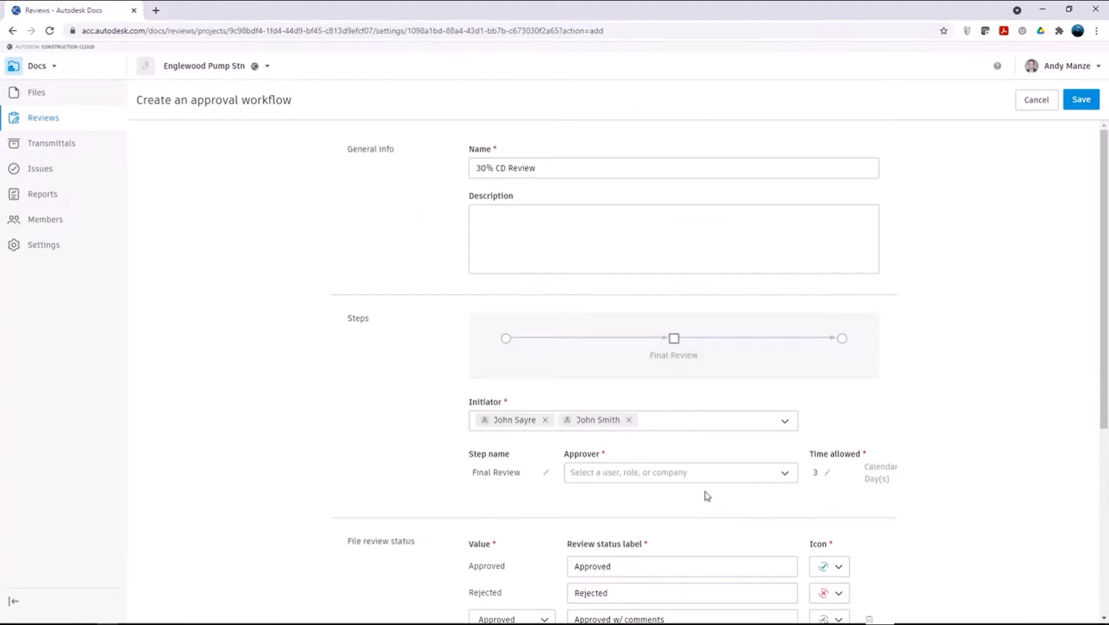
pyautogui.click(682, 477)
pyautogui.click(365, 234)
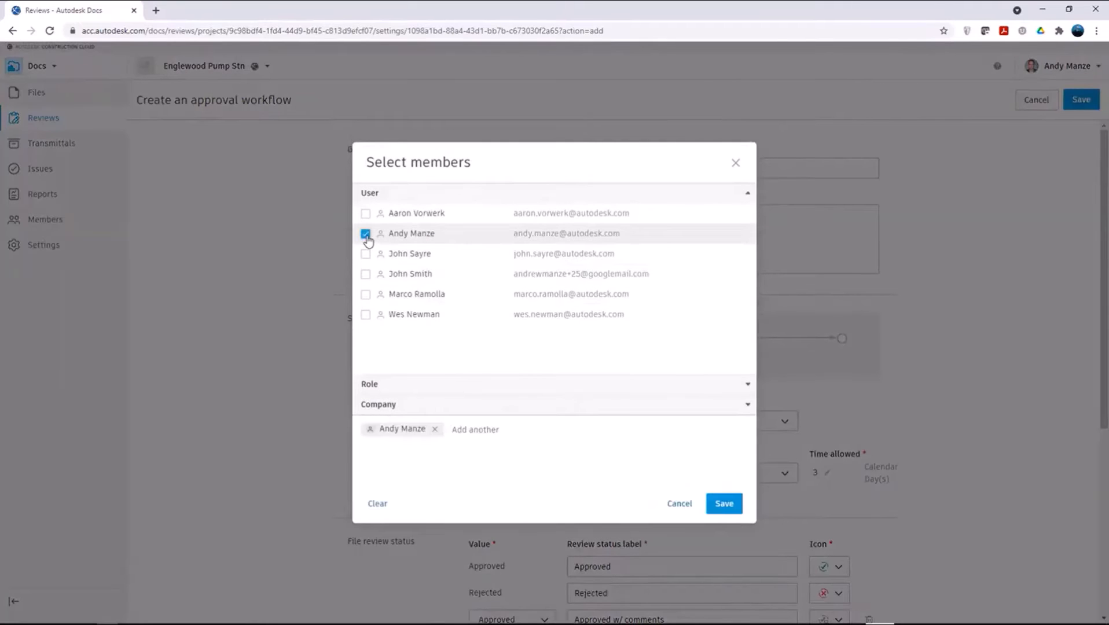
pyautogui.click(723, 505)
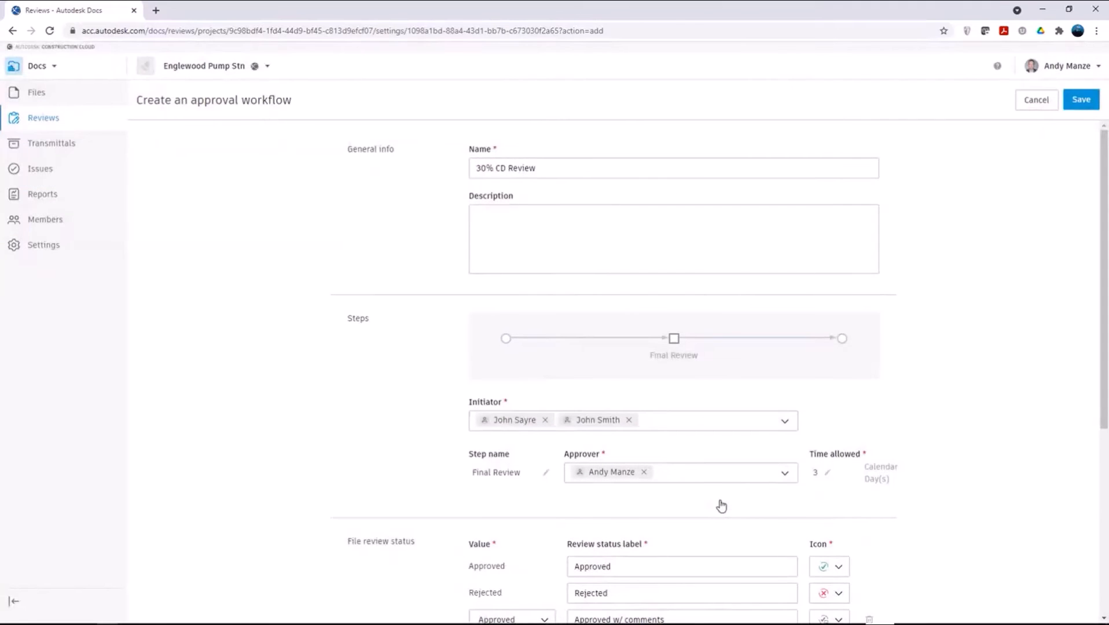
# Step: Have approved files also copied to Project Files/04 - Deliverables/30% CD, and save the approval workflow
pyautogui.scroll(-5, 721, 506)
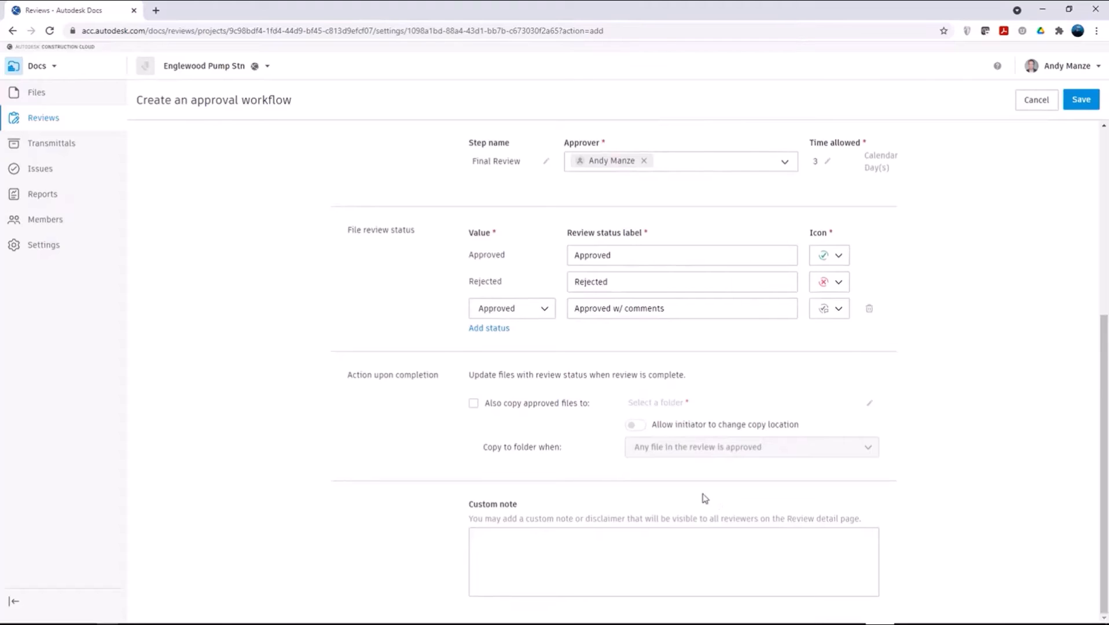
pyautogui.click(474, 404)
pyautogui.click(647, 411)
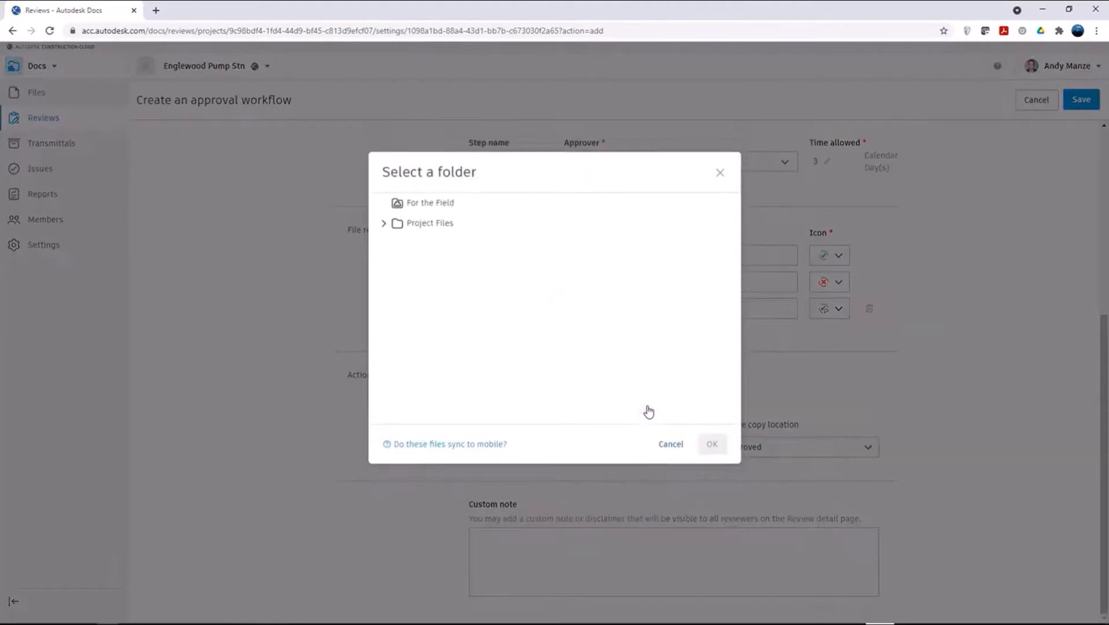
pyautogui.click(384, 229)
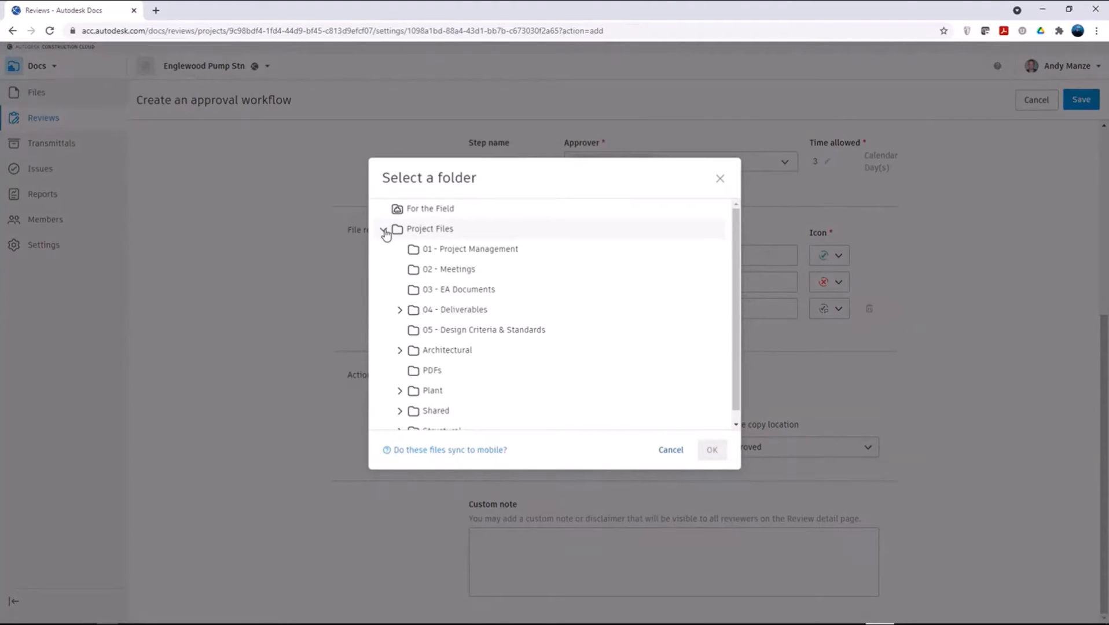
pyautogui.click(399, 310)
pyautogui.click(441, 336)
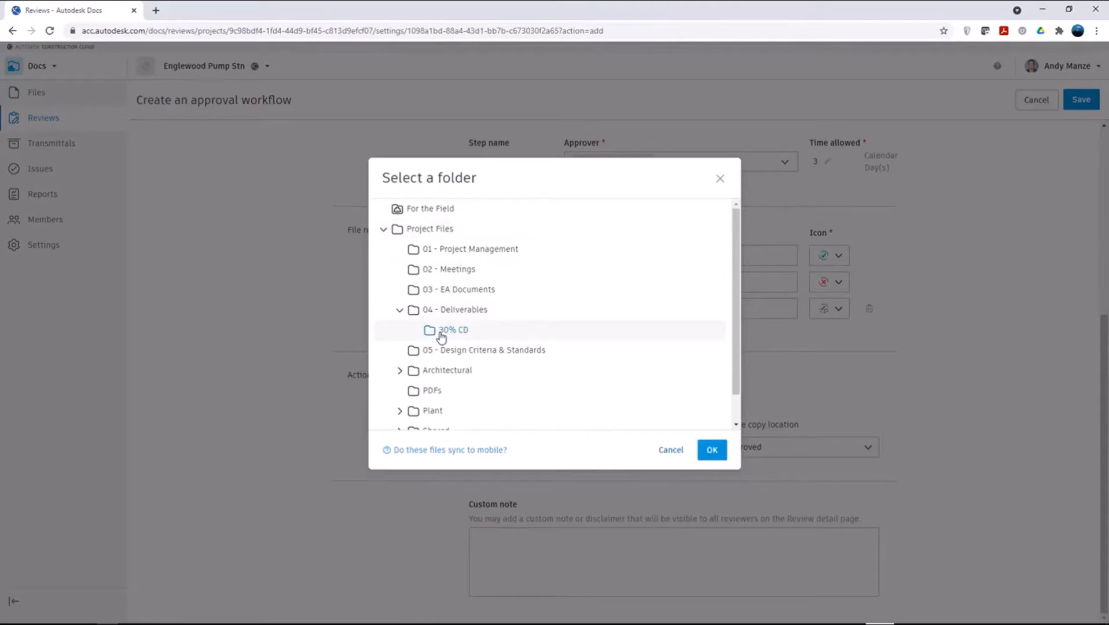
pyautogui.click(712, 450)
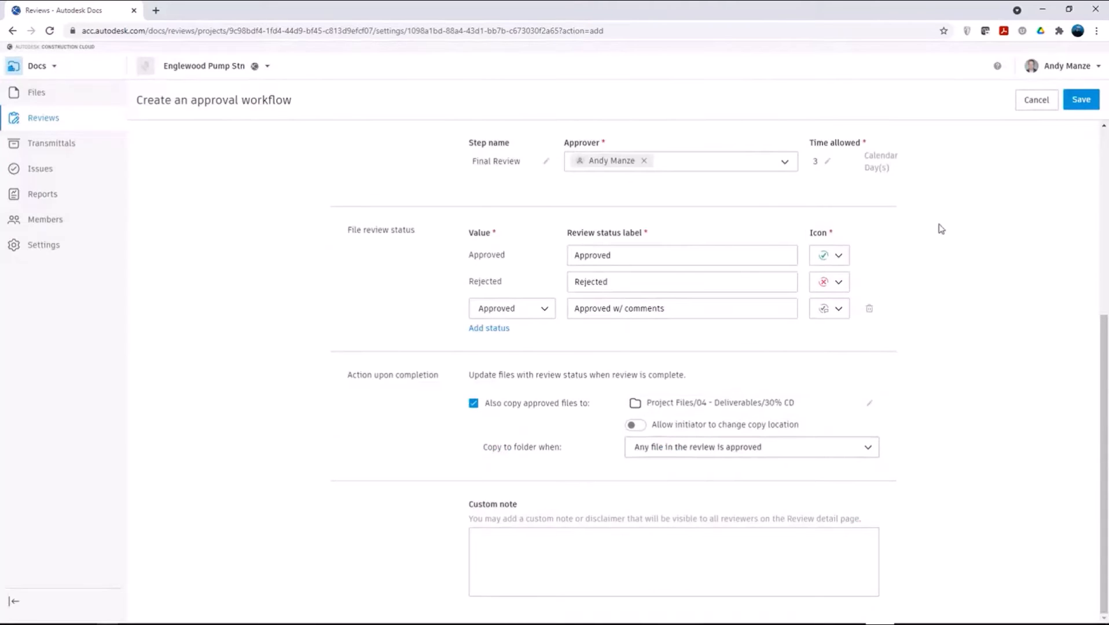
pyautogui.click(1080, 101)
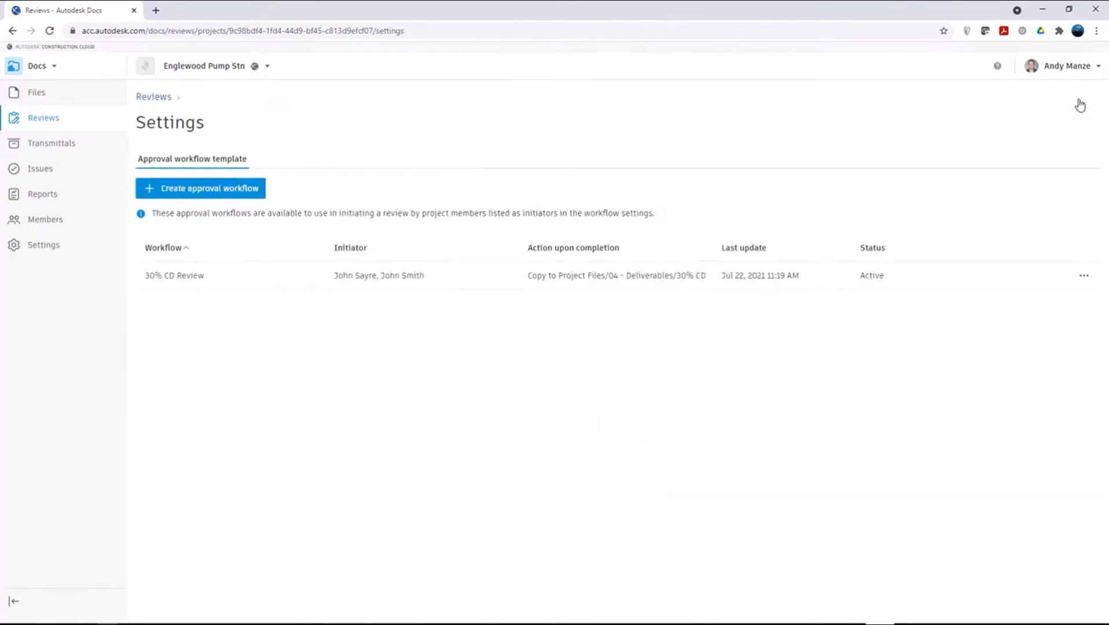
# Step: Create a review containing ortho1.dwg from the Orthos/DWGs folder under Project Files/Plant/BIM for Water
pyautogui.click(170, 169)
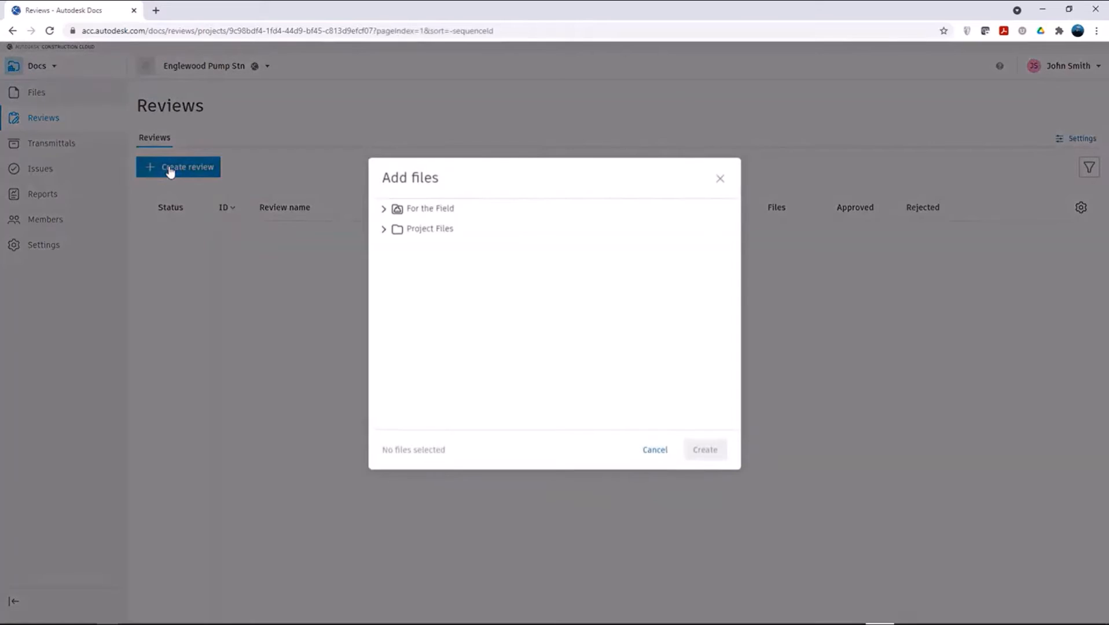
pyautogui.click(383, 230)
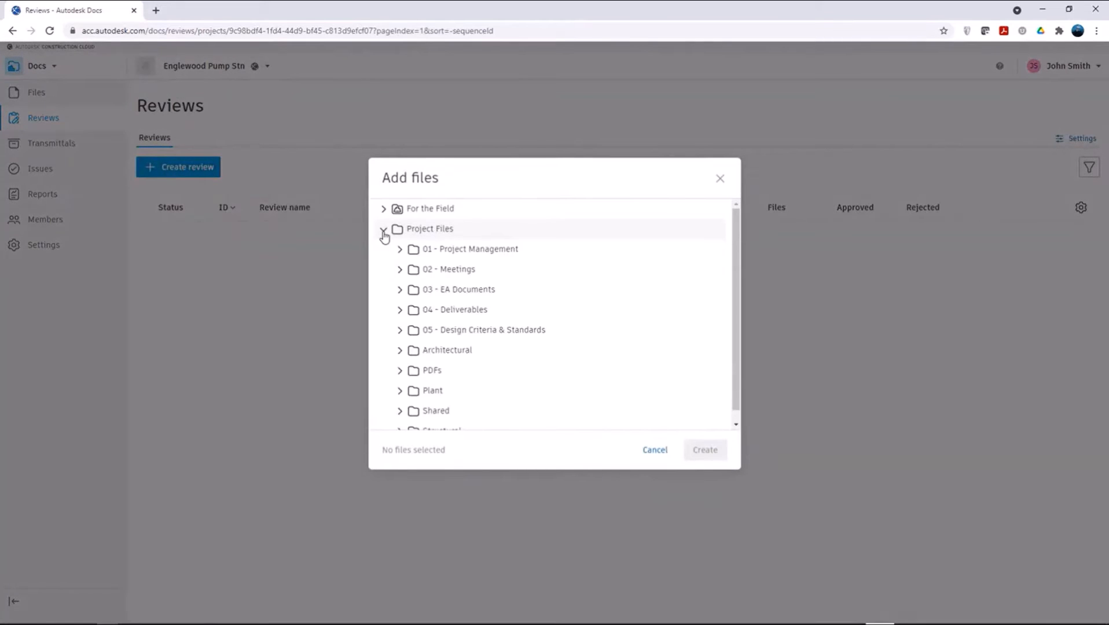
pyautogui.click(399, 391)
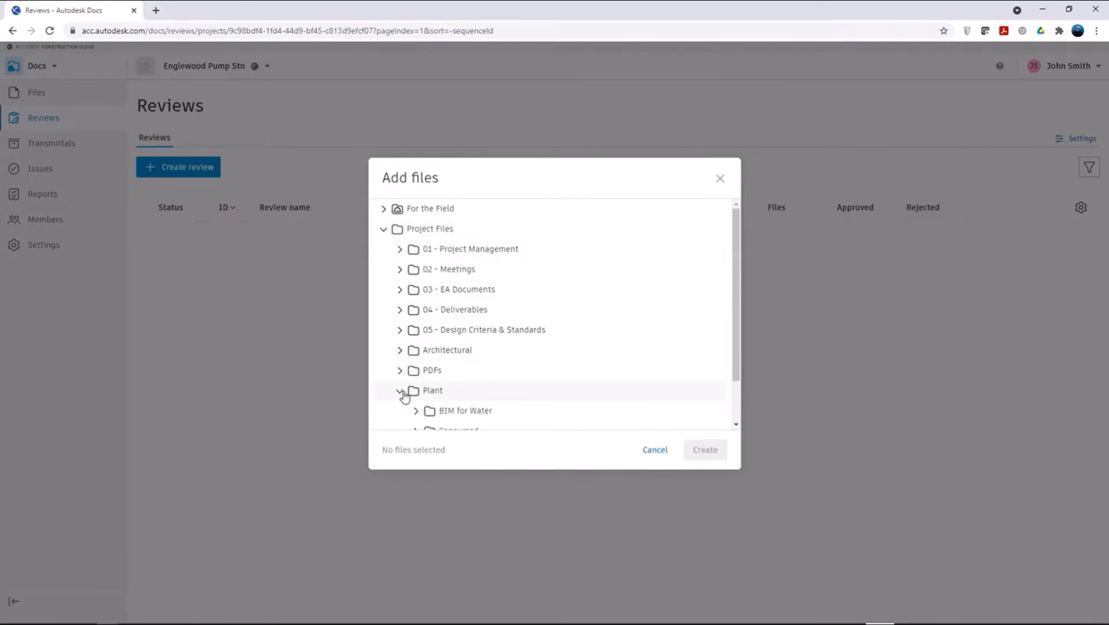
pyautogui.scroll(-5, 412, 413)
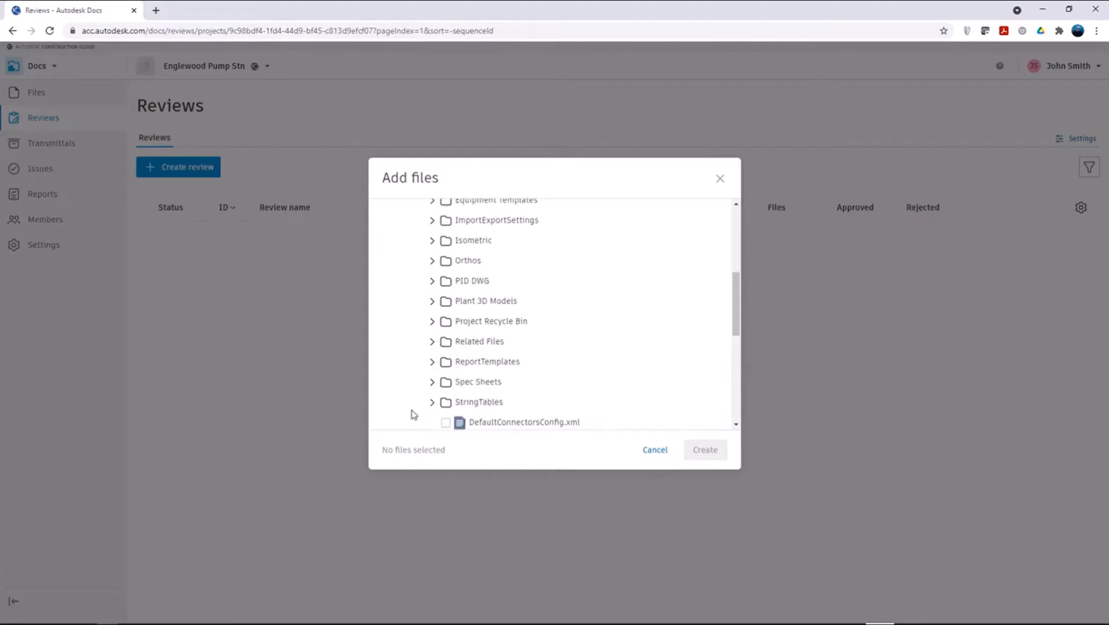
pyautogui.click(433, 262)
pyautogui.click(448, 281)
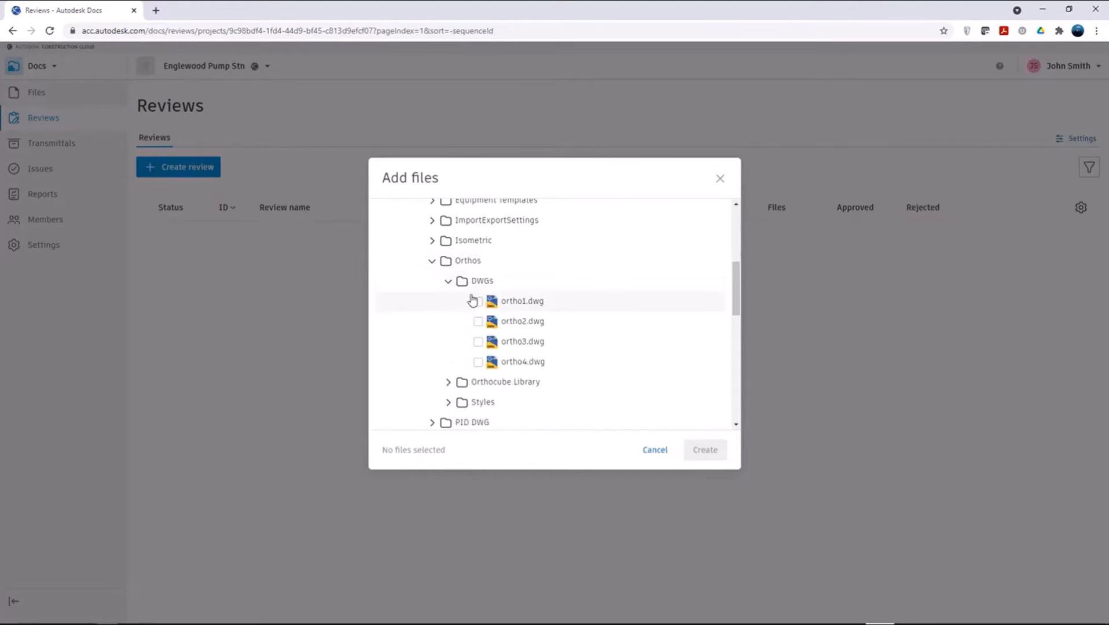
pyautogui.click(478, 302)
pyautogui.click(707, 452)
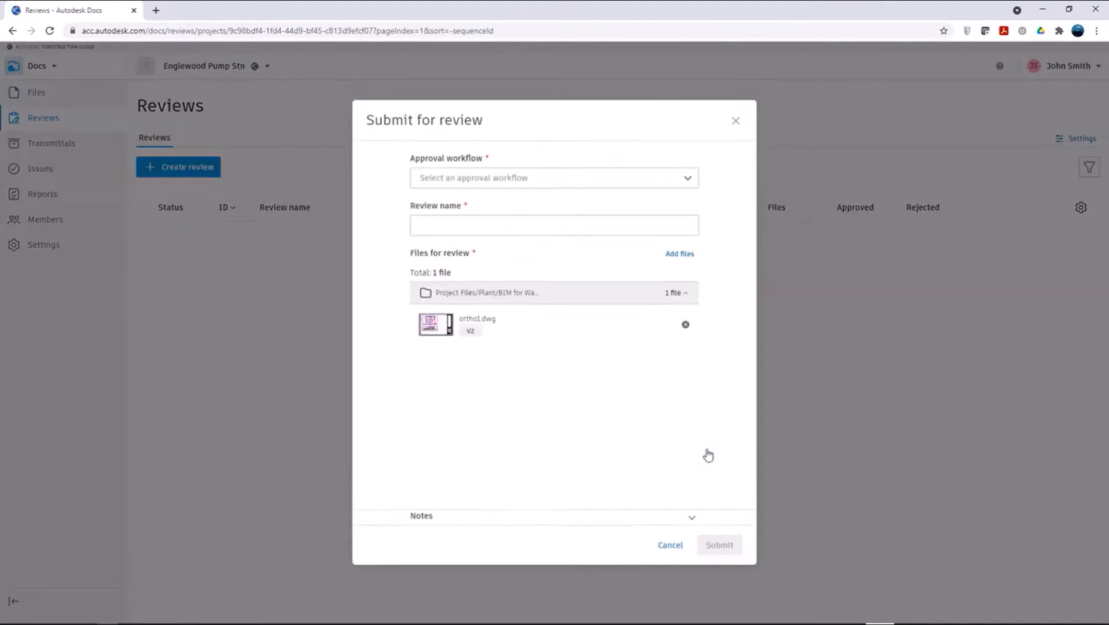
# Step: Submit the review with the 30% CD Review approval workflow and the review name "30% check"
pyautogui.click(540, 179)
pyautogui.click(473, 211)
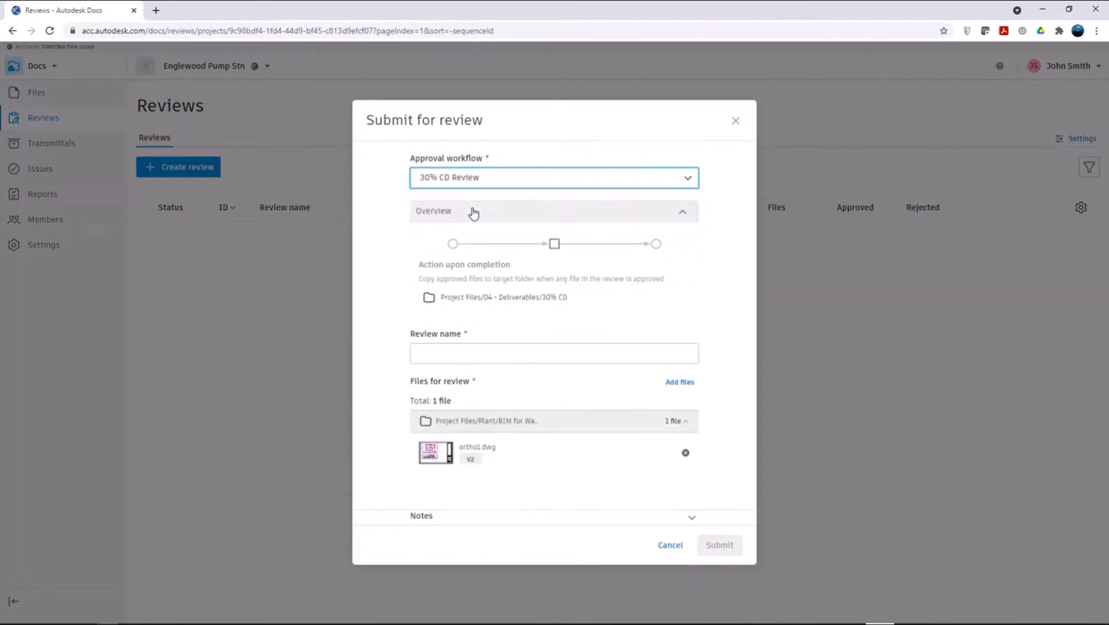
pyautogui.click(444, 354)
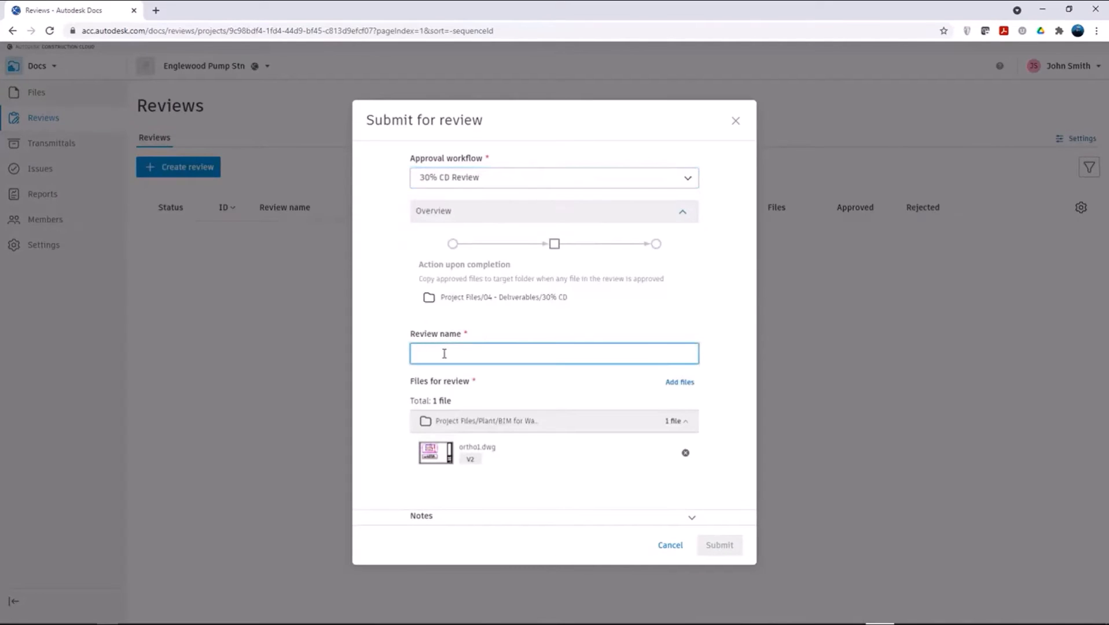
pyautogui.write('30% check')
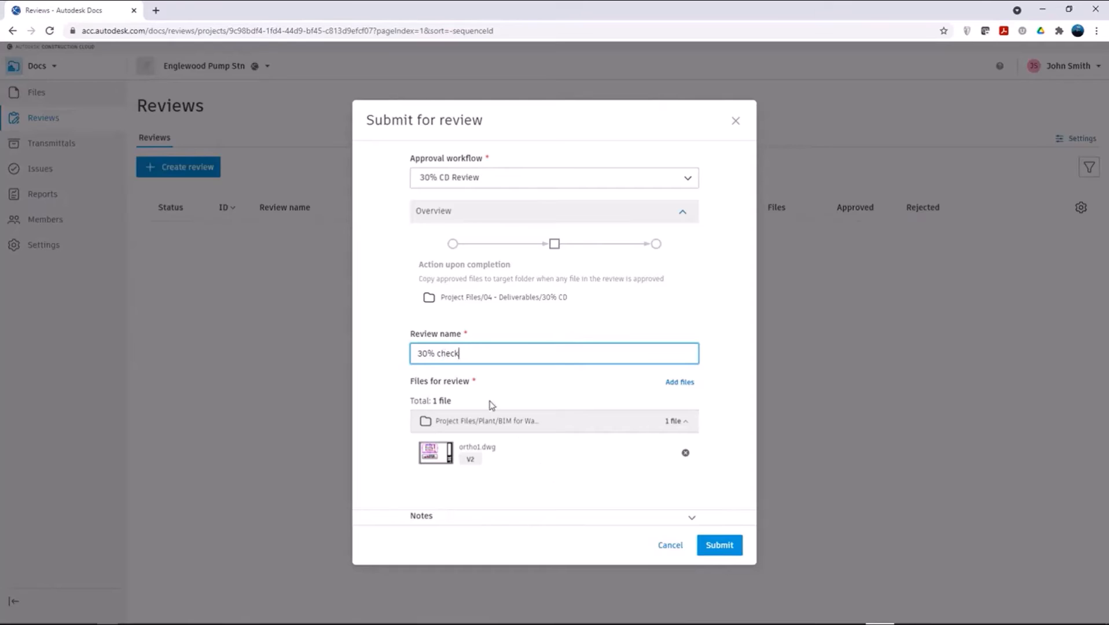
pyautogui.click(706, 548)
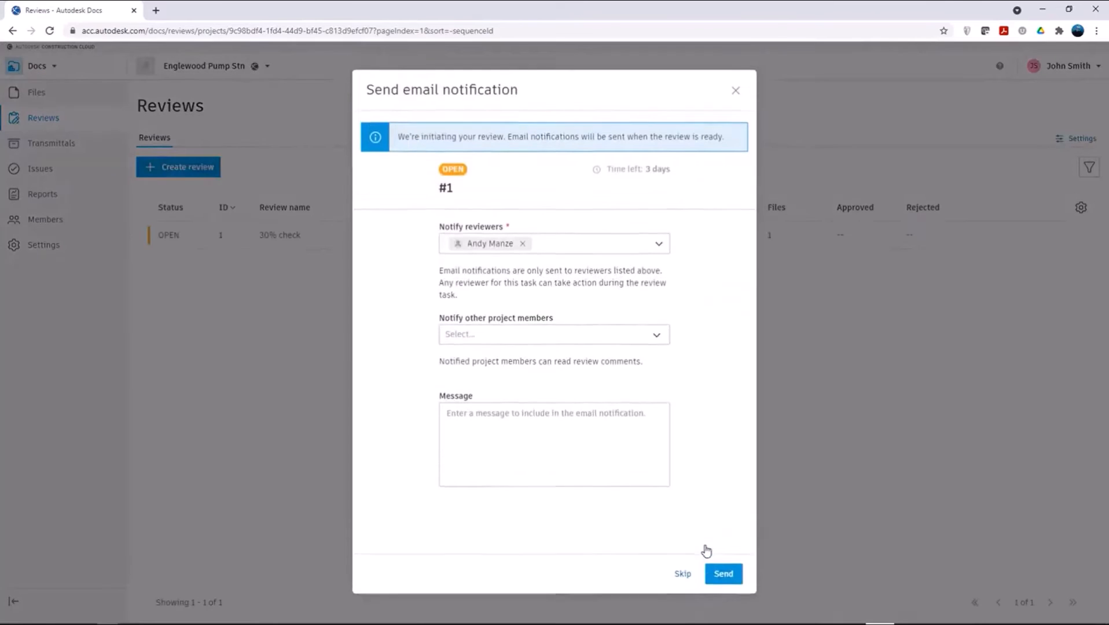
# Step: Add another project member to the review's notification recipients and send the email notification
pyautogui.click(573, 340)
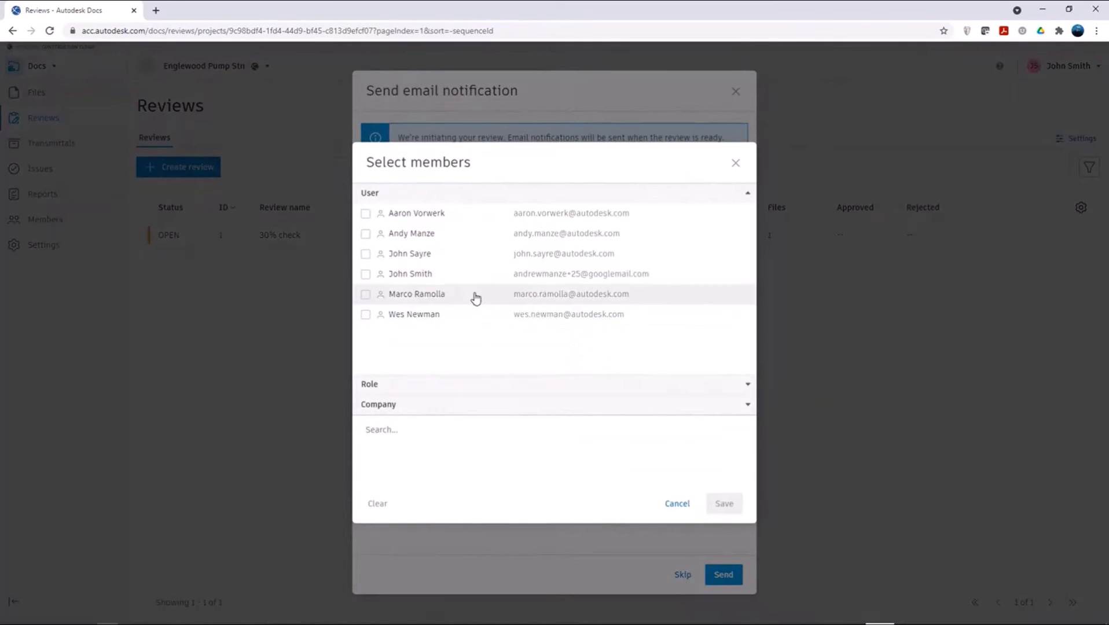
pyautogui.click(366, 253)
pyautogui.click(724, 504)
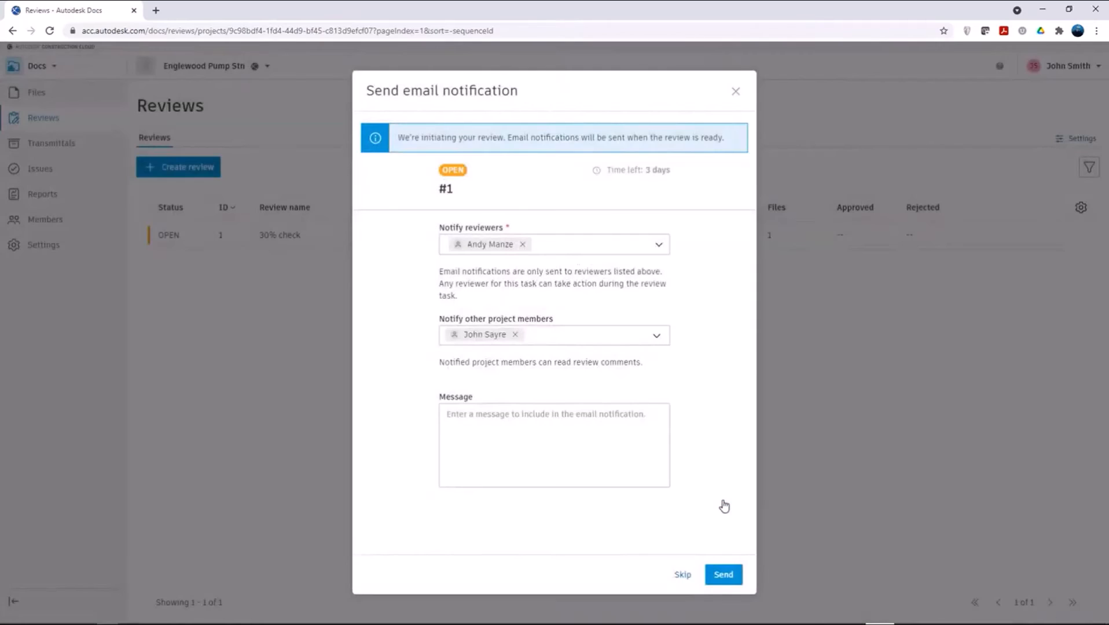
pyautogui.click(723, 575)
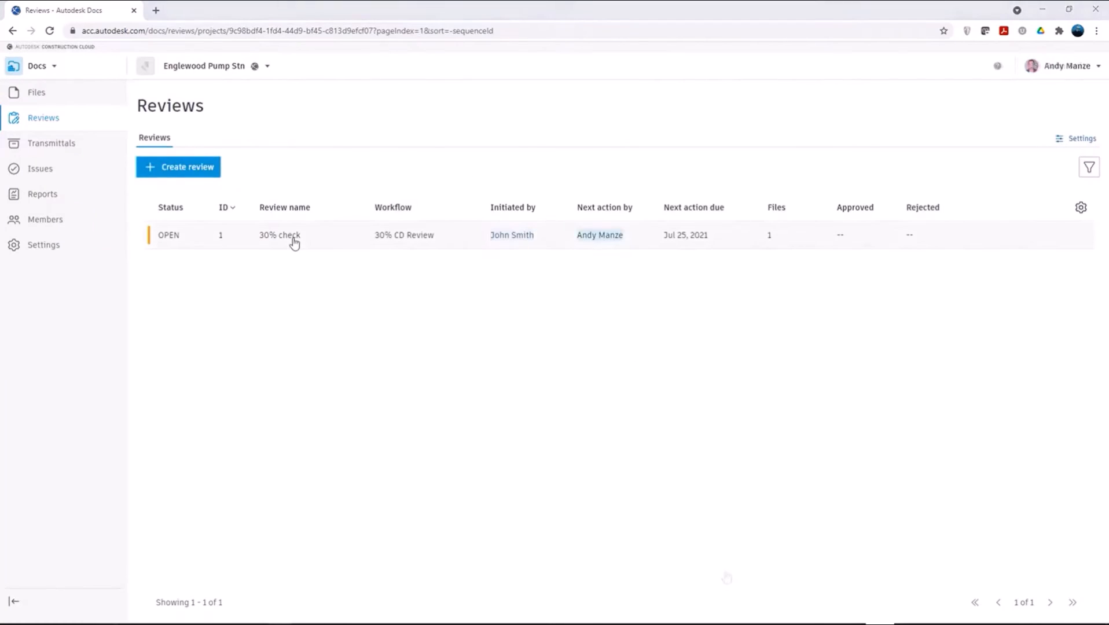
# Step: Open the "30% check" review and start its Final Review task
pyautogui.click(293, 240)
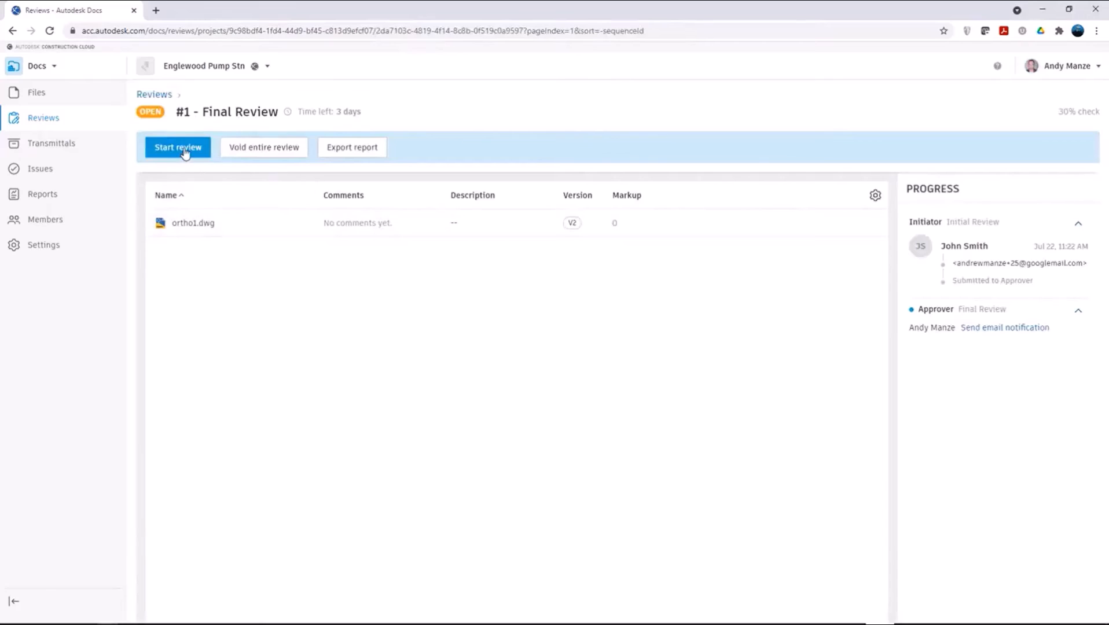
pyautogui.click(184, 150)
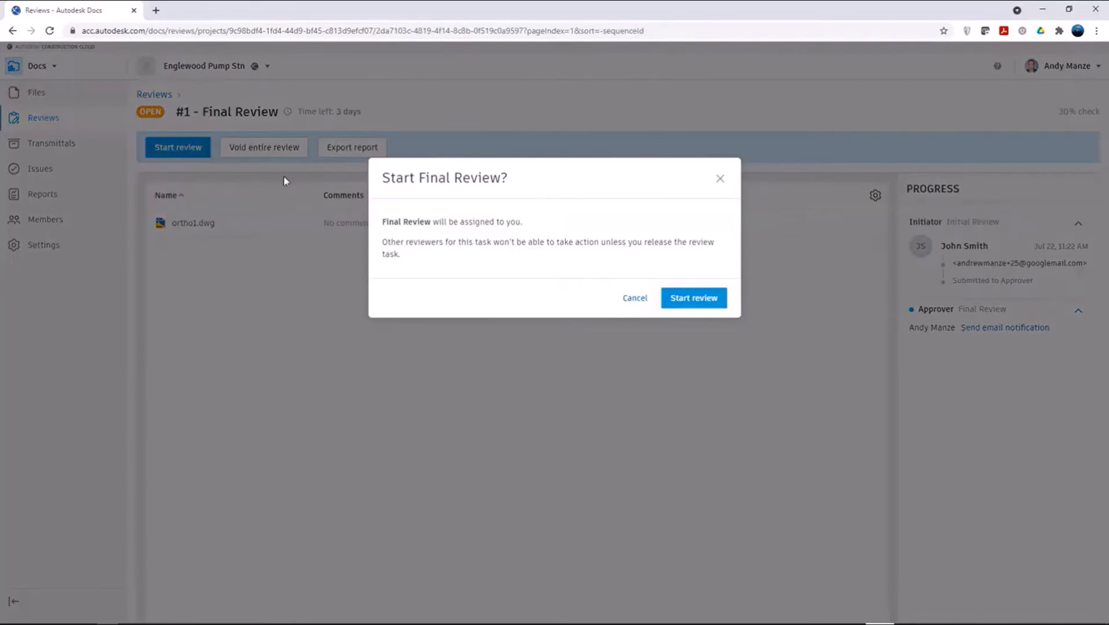
pyautogui.click(680, 301)
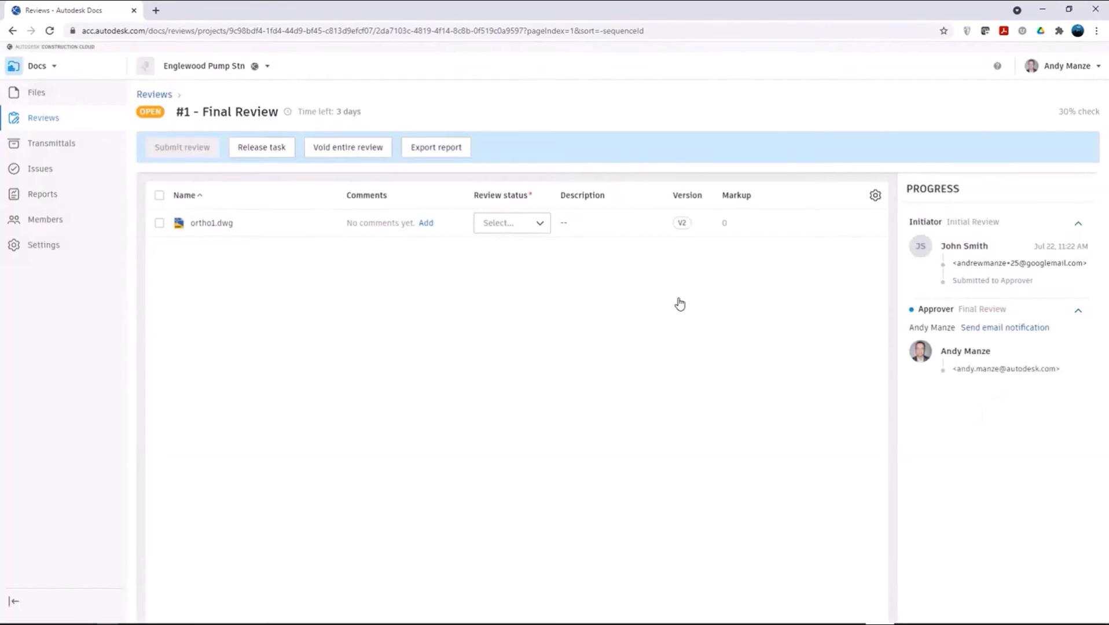
# Step: Open ortho1.dwg from the review, set its review status to Approved, and close the drawing
pyautogui.click(223, 224)
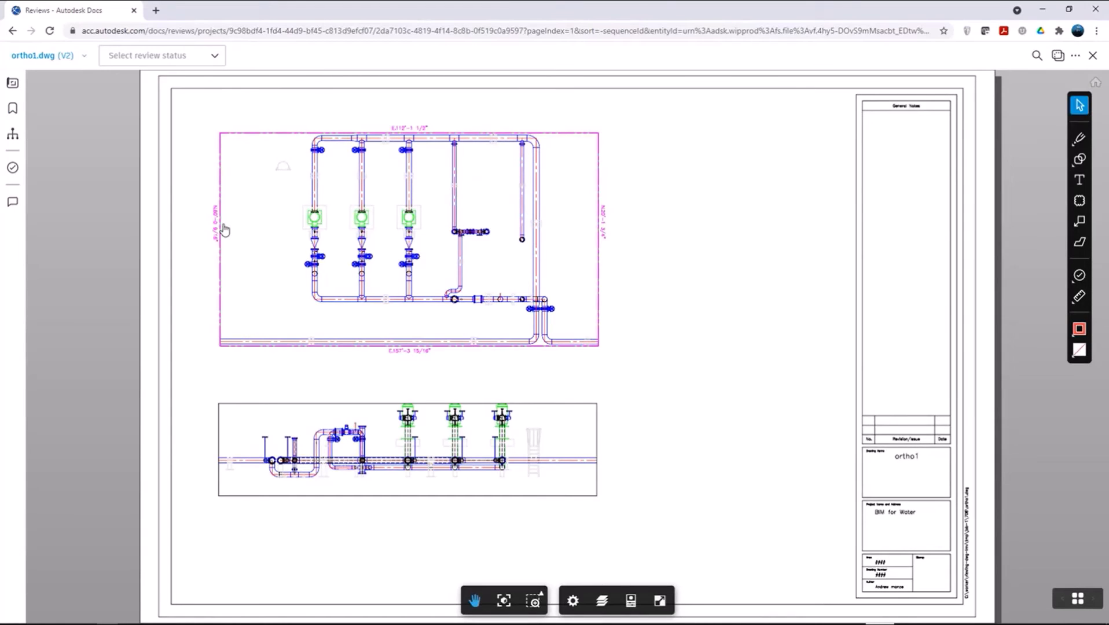
pyautogui.click(200, 58)
pyautogui.click(157, 81)
pyautogui.click(1092, 56)
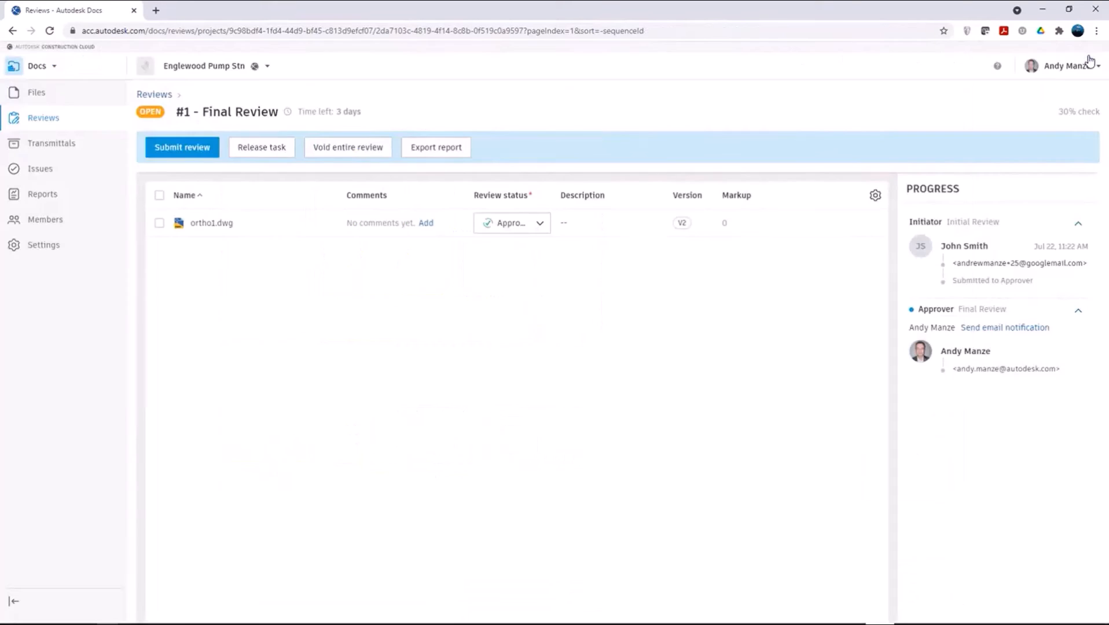
# Step: Submit the Final Review with the note "Approved"
pyautogui.click(185, 153)
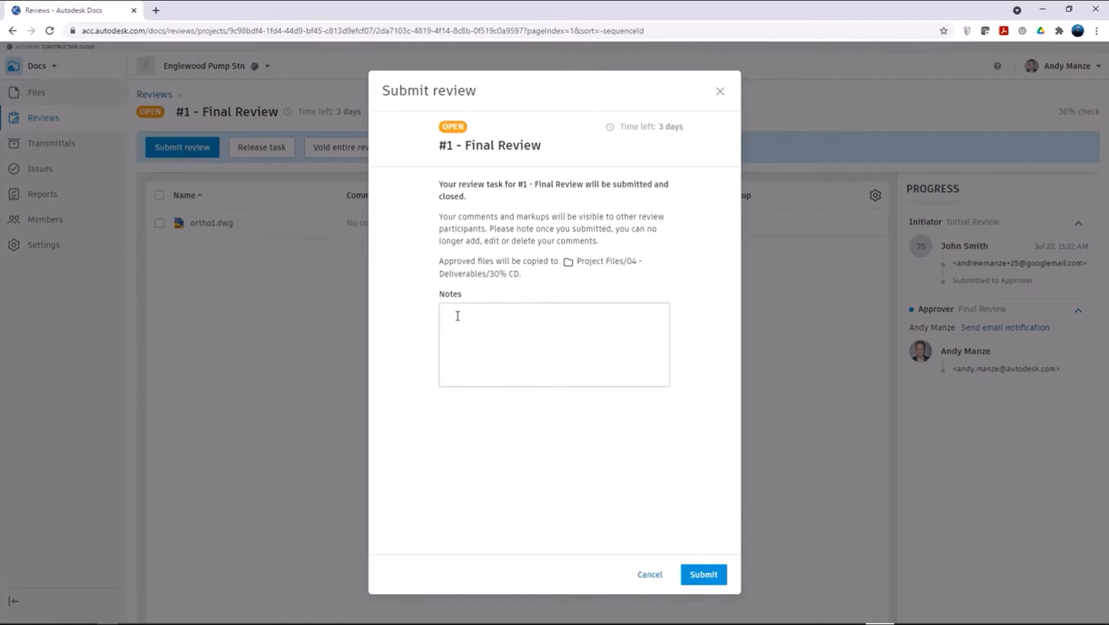
pyautogui.click(458, 317)
pyautogui.write('Approved')
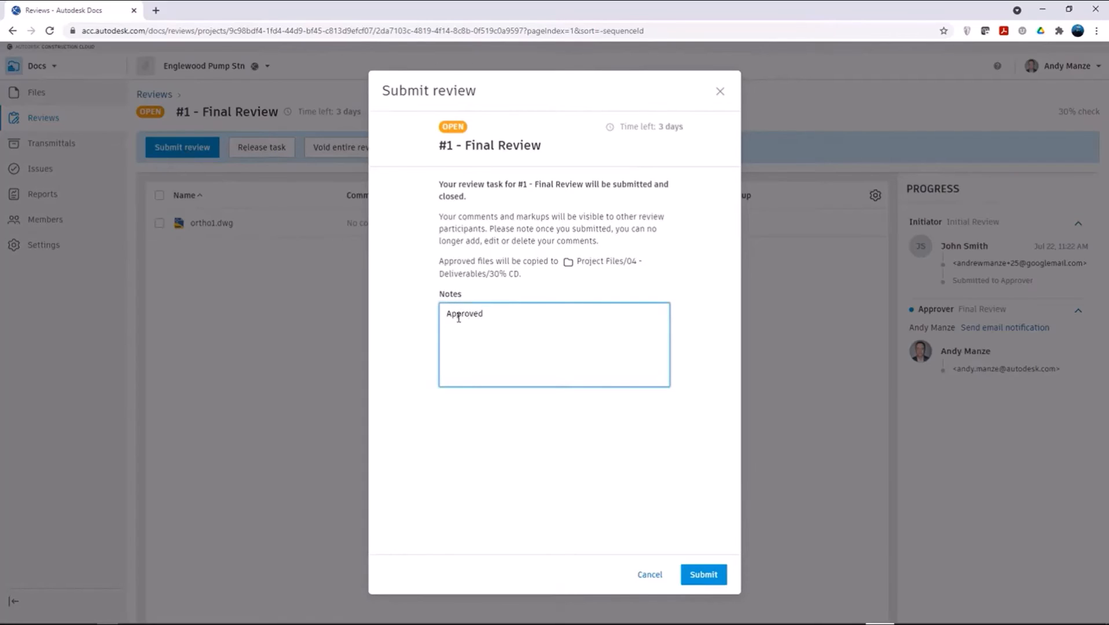
pyautogui.click(700, 576)
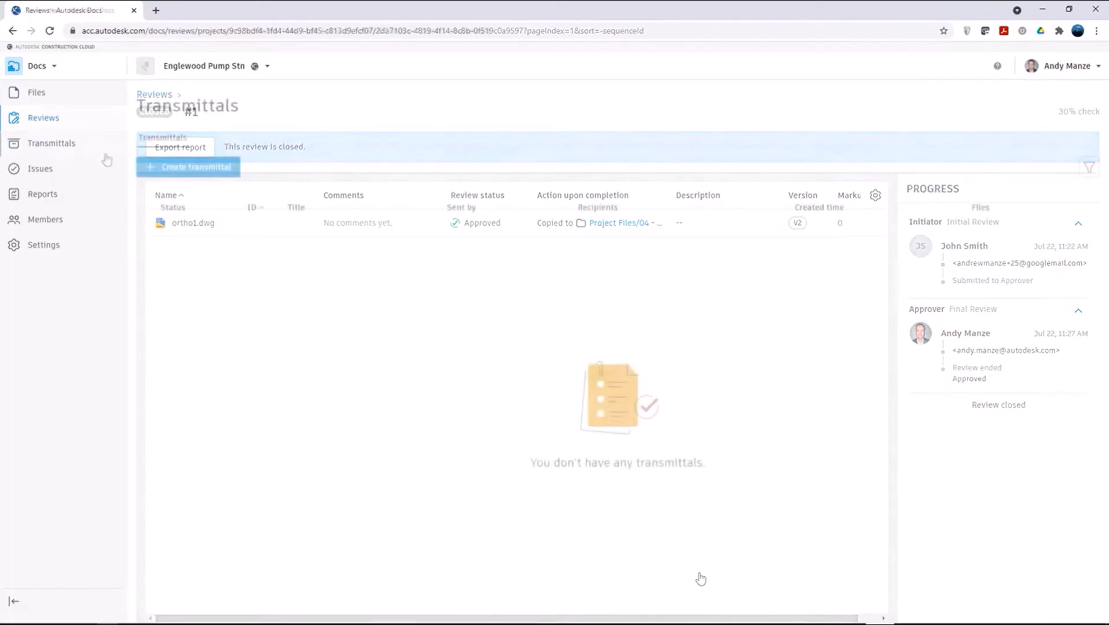
# Step: Start a new transmittal containing ortho1.dwg from the Project Files/04 - Deliverables/30% CD folder
pyautogui.click(171, 168)
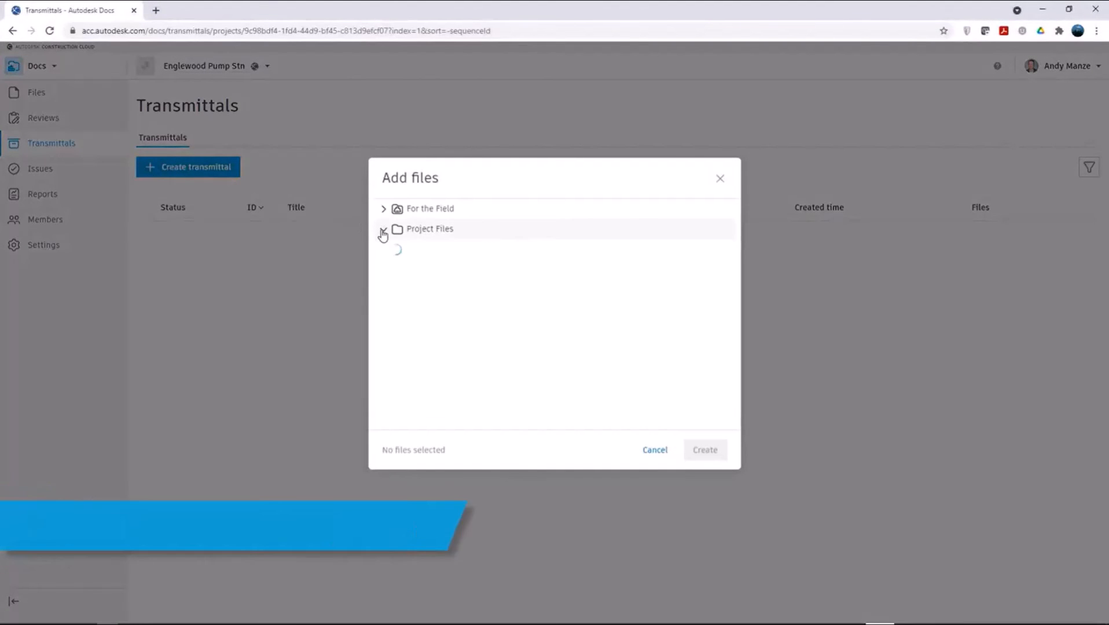
pyautogui.click(384, 229)
pyautogui.click(399, 310)
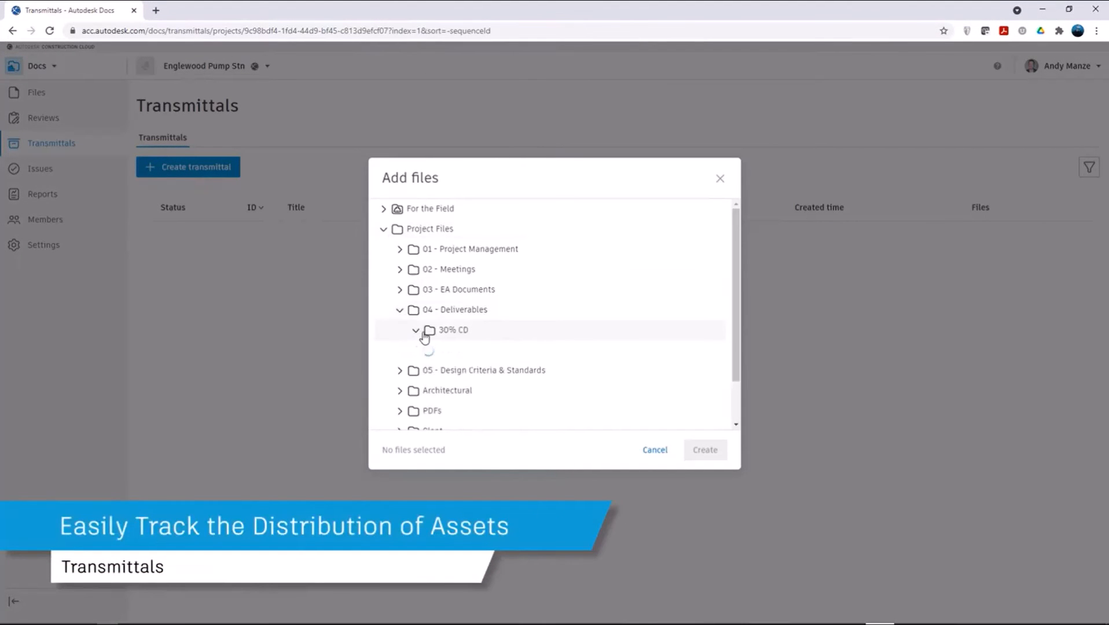
pyautogui.click(416, 330)
pyautogui.click(446, 350)
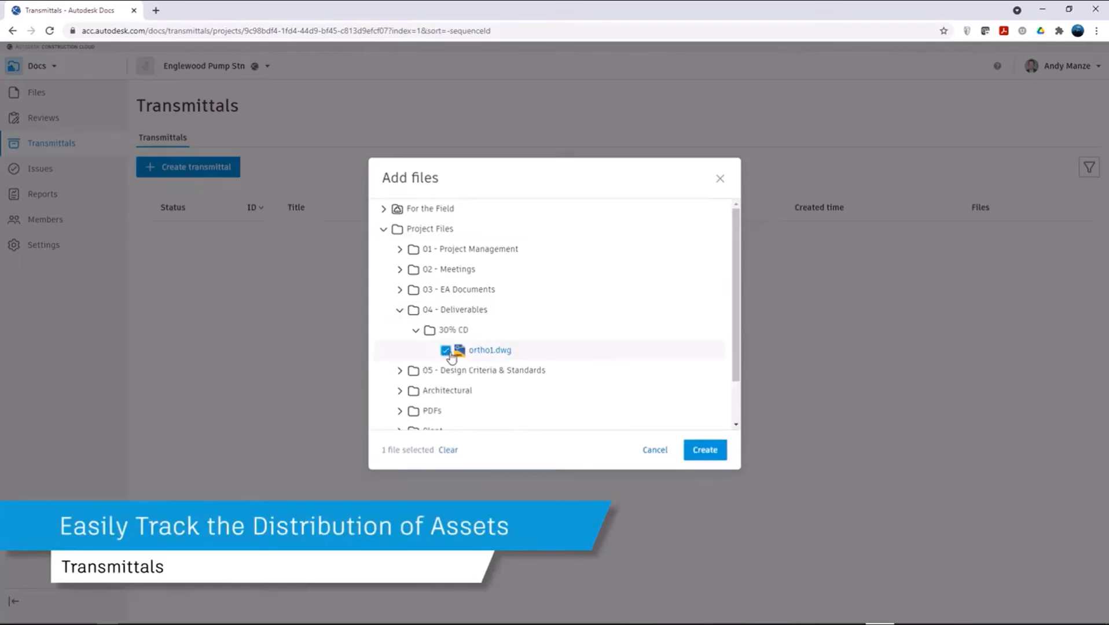
pyautogui.click(704, 451)
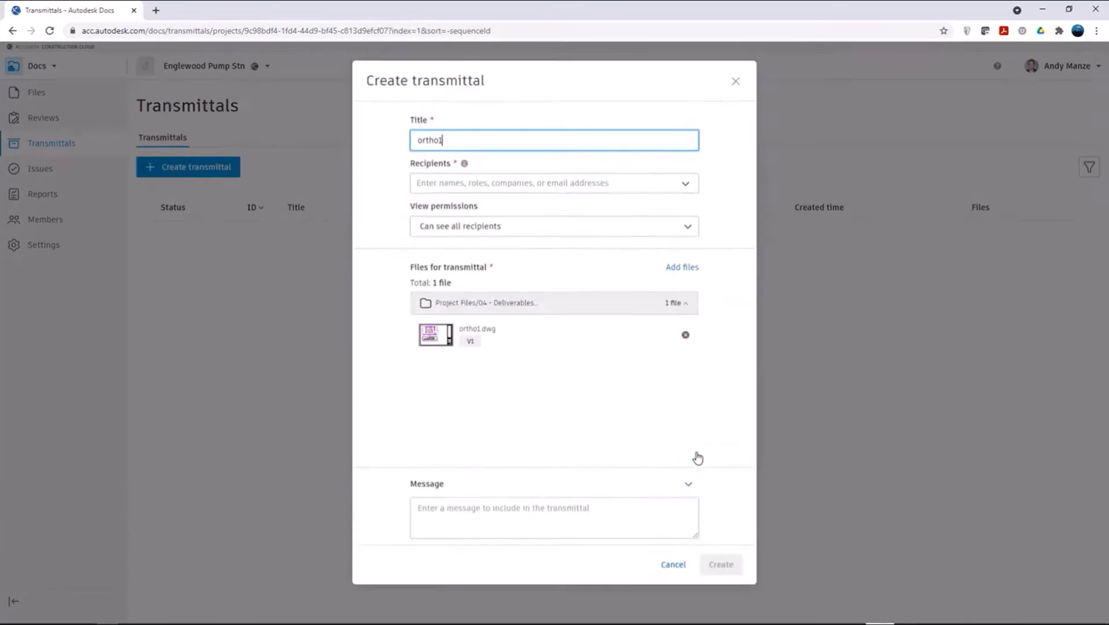
# Step: Title the transmittal "30% CD Ortho"
pyautogui.doubleClick(465, 153)
pyautogui.write('30')
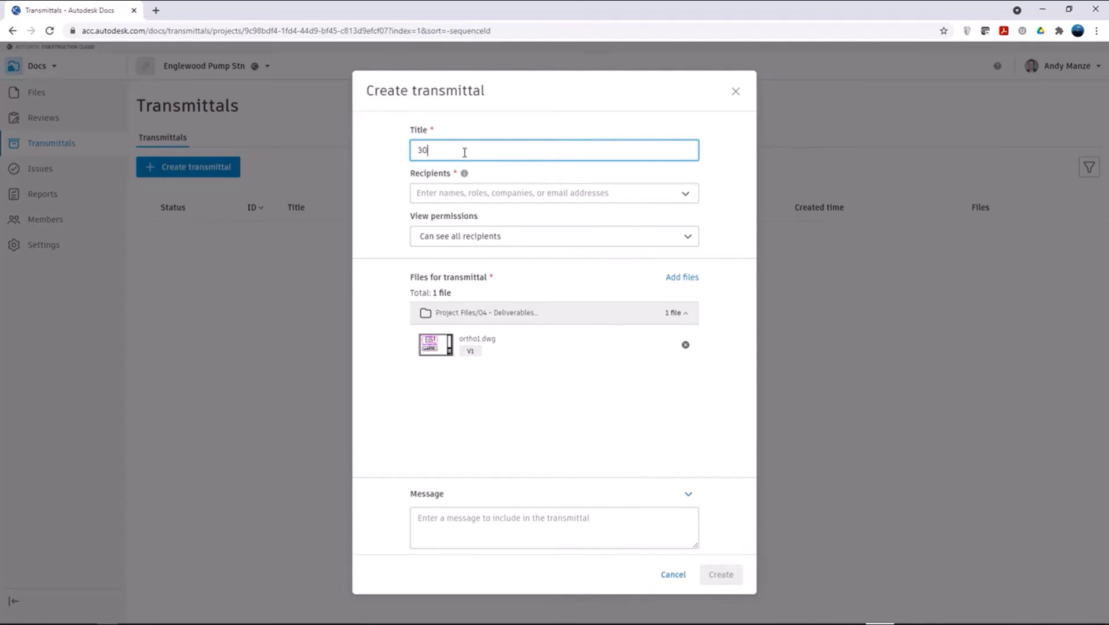
pyautogui.write('% CD Ortho')
# Step: Add two project members as transmittal recipients and set the view permissions to "Recipients can only see themselves"
pyautogui.click(484, 197)
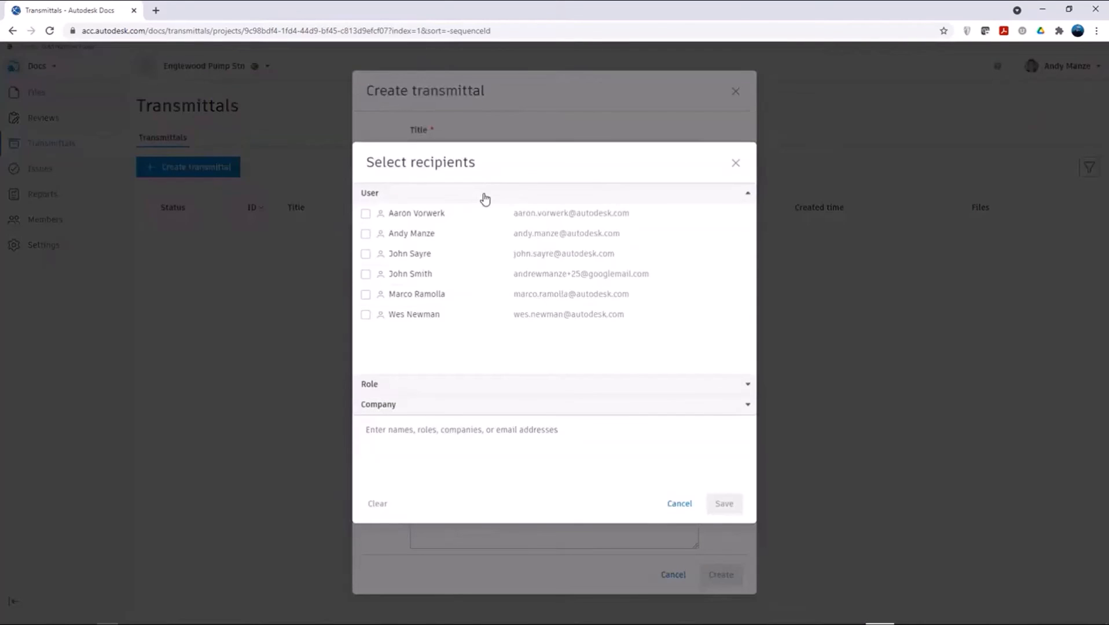
pyautogui.click(365, 253)
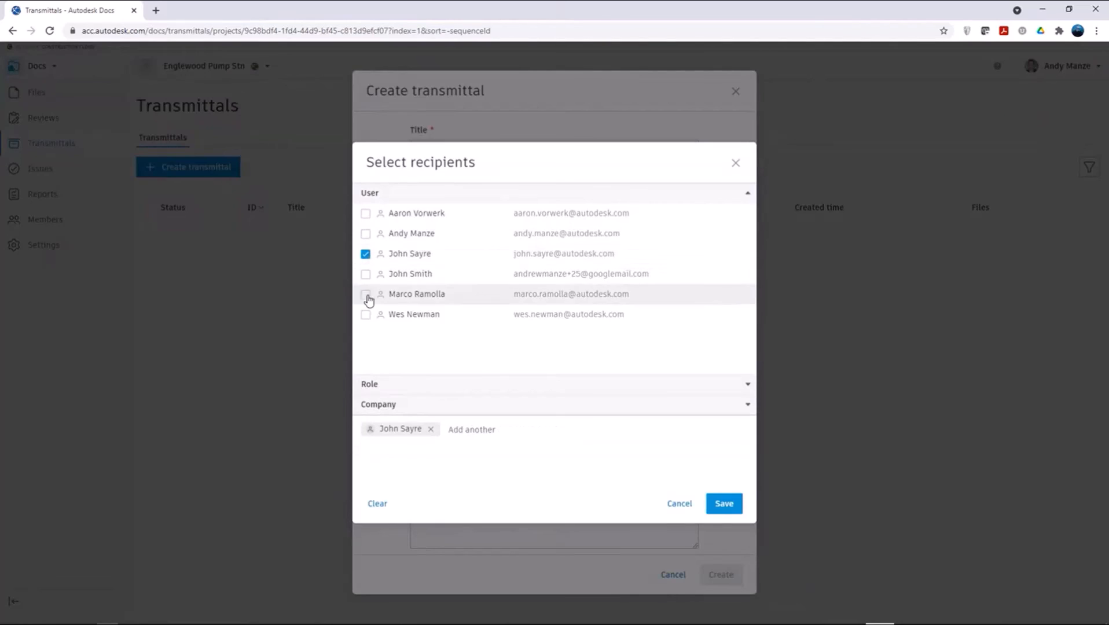
pyautogui.click(366, 315)
pyautogui.click(720, 509)
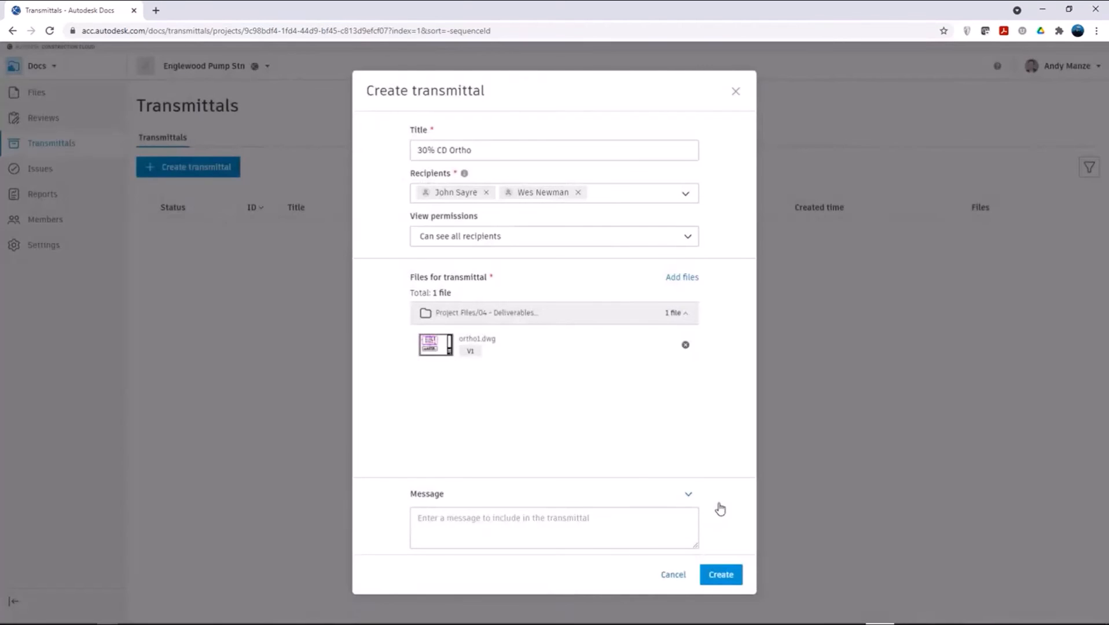
pyautogui.click(527, 237)
pyautogui.click(512, 280)
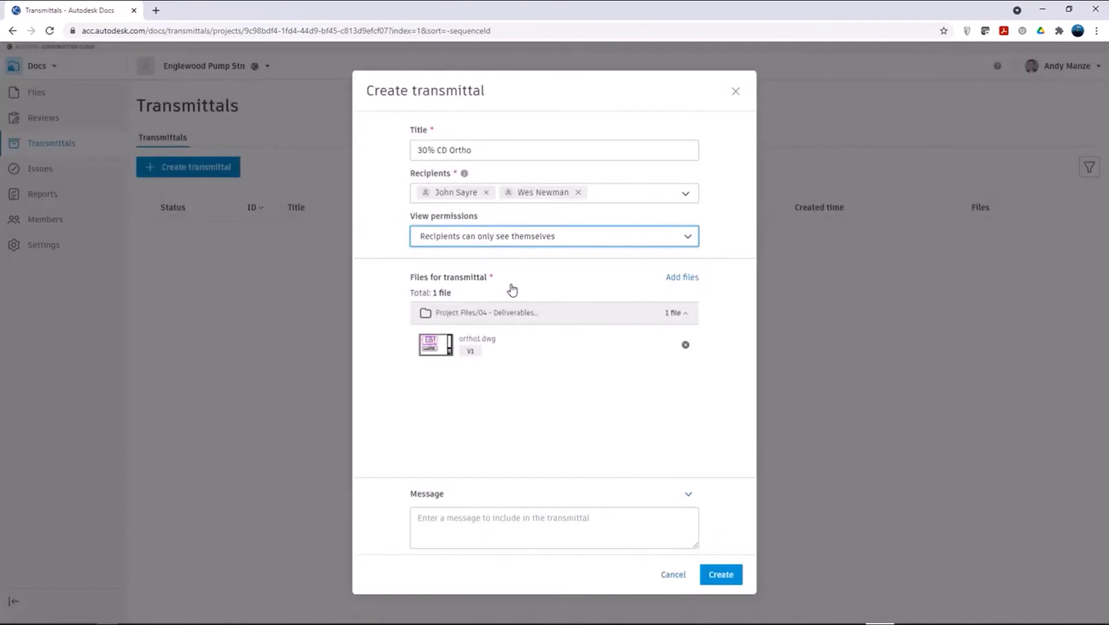
# Step: Add the message "For discussion" to the transmittal and create it
pyautogui.click(477, 519)
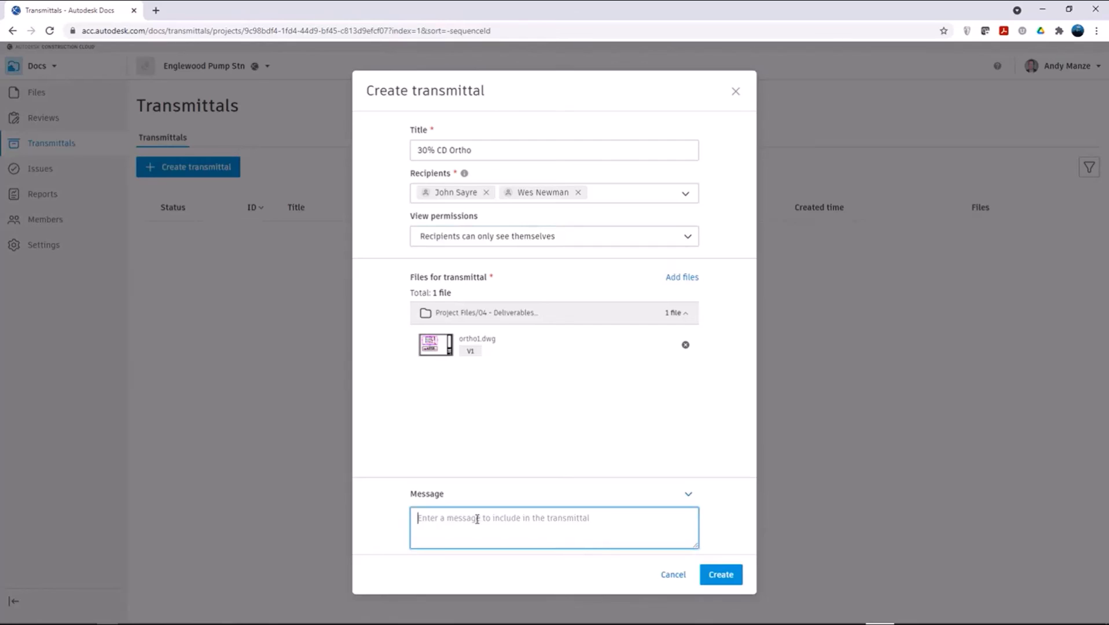
pyautogui.write('For')
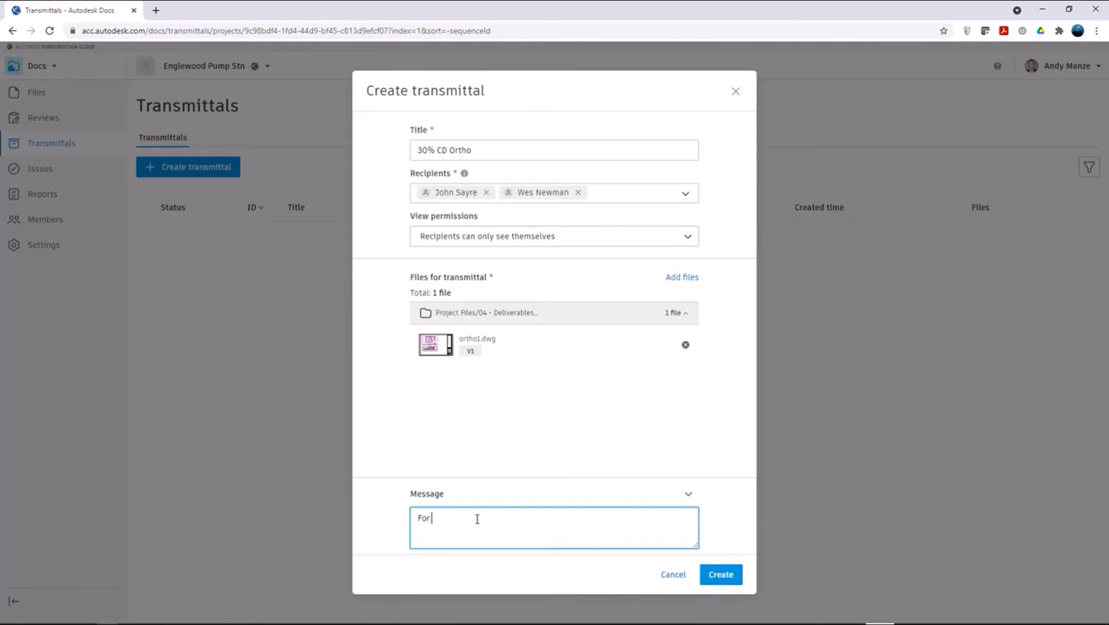
pyautogui.write(' discussion')
pyautogui.click(721, 576)
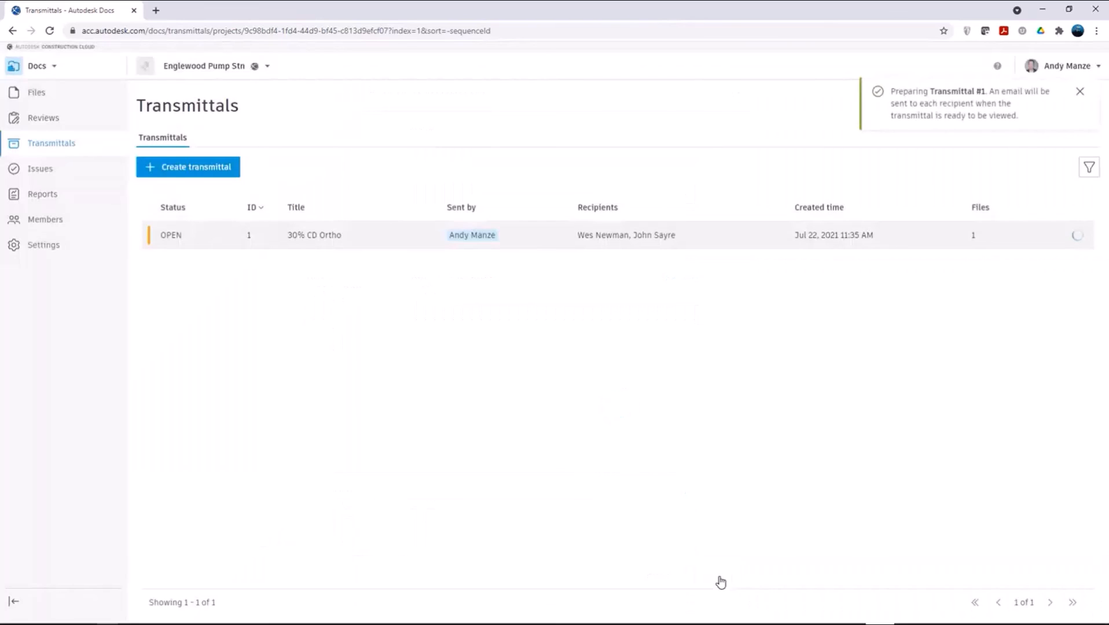